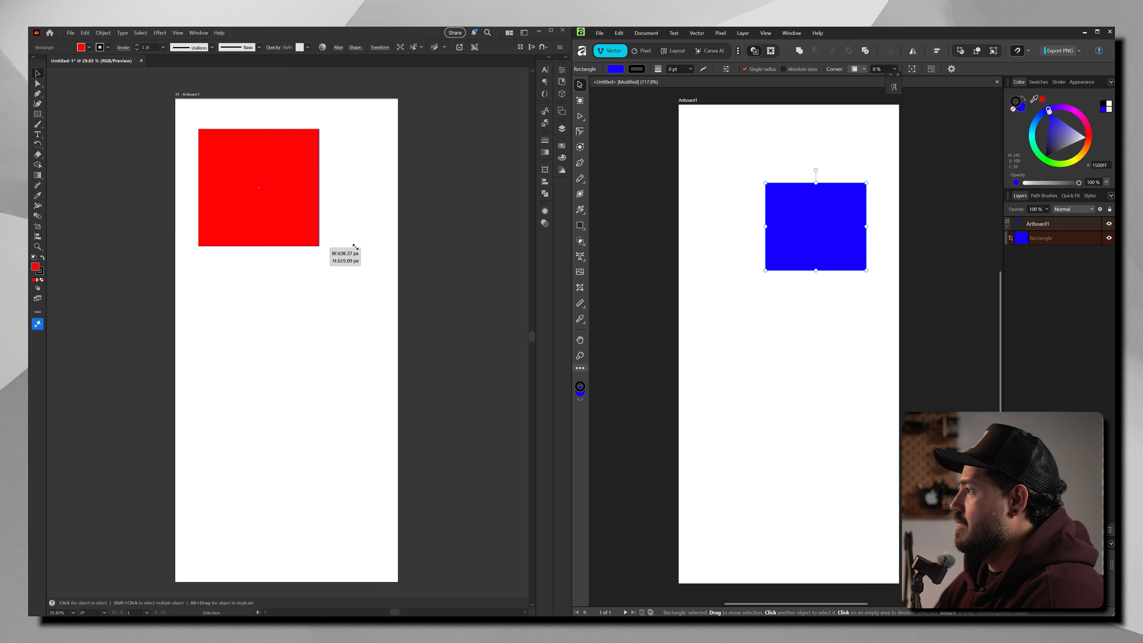
- Move and enlarge the blue rectangle toward the artboard's upper-left area, tilting it slightly counter-clockwise
drag(837, 248, 821, 283)
drag(873, 179, 845, 281)
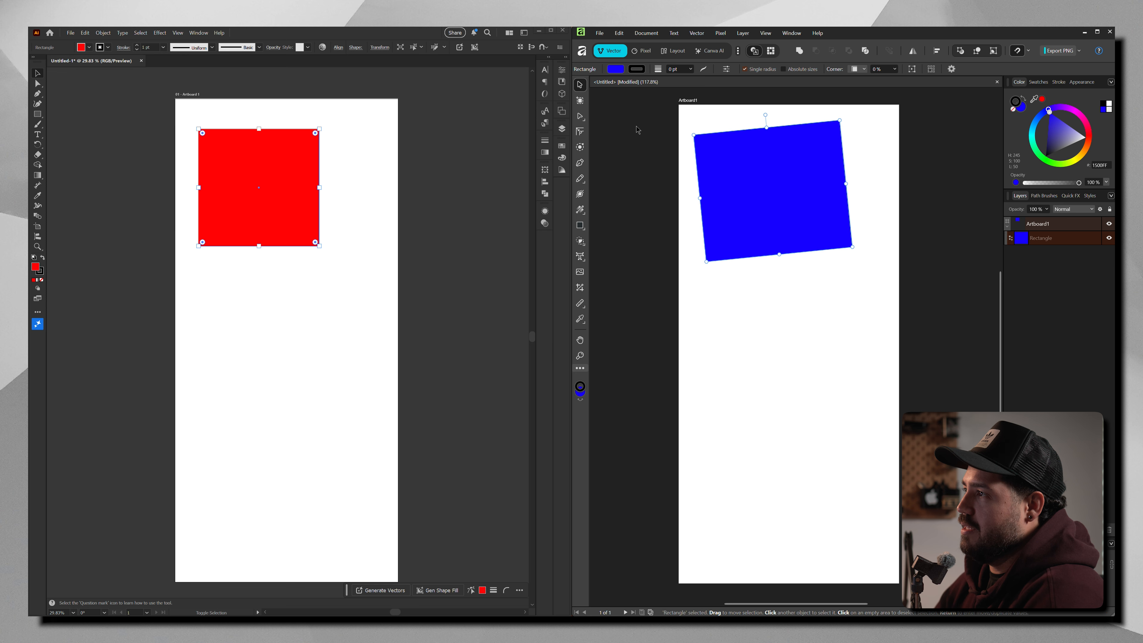
- In Illustrator, resize the red rectangle slightly and rotate it counter-clockwise around its centre
drag(369, 239, 323, 130)
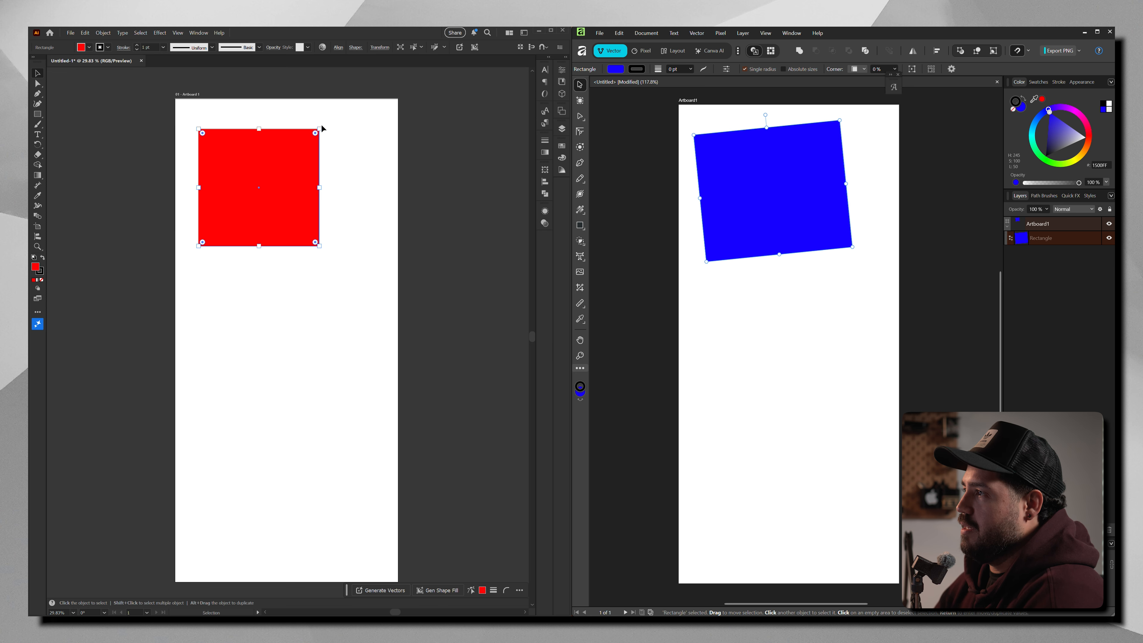
drag(323, 128, 320, 232)
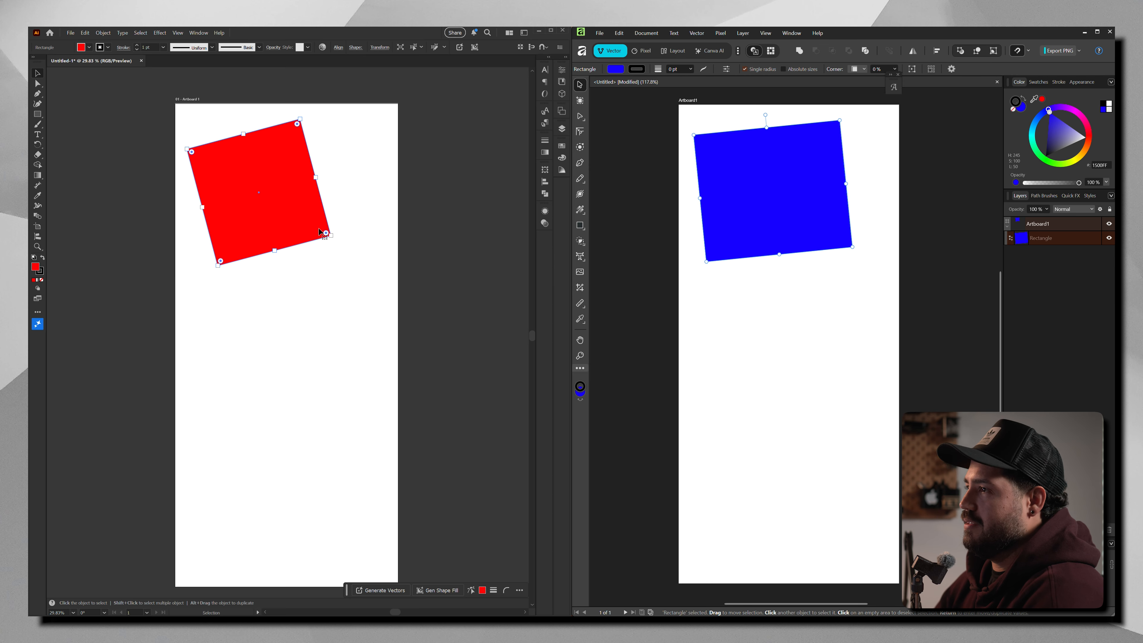
- In Affinity, move the tilted blue rectangle slightly closer to the artboard's upper-left corner
click(831, 229)
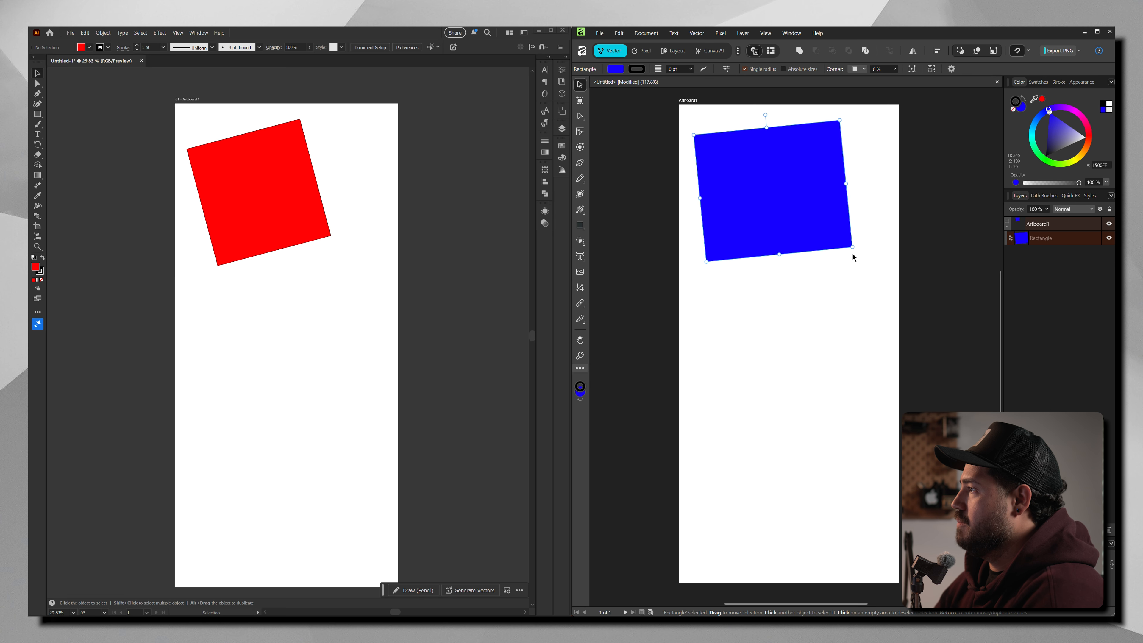
drag(823, 232, 814, 222)
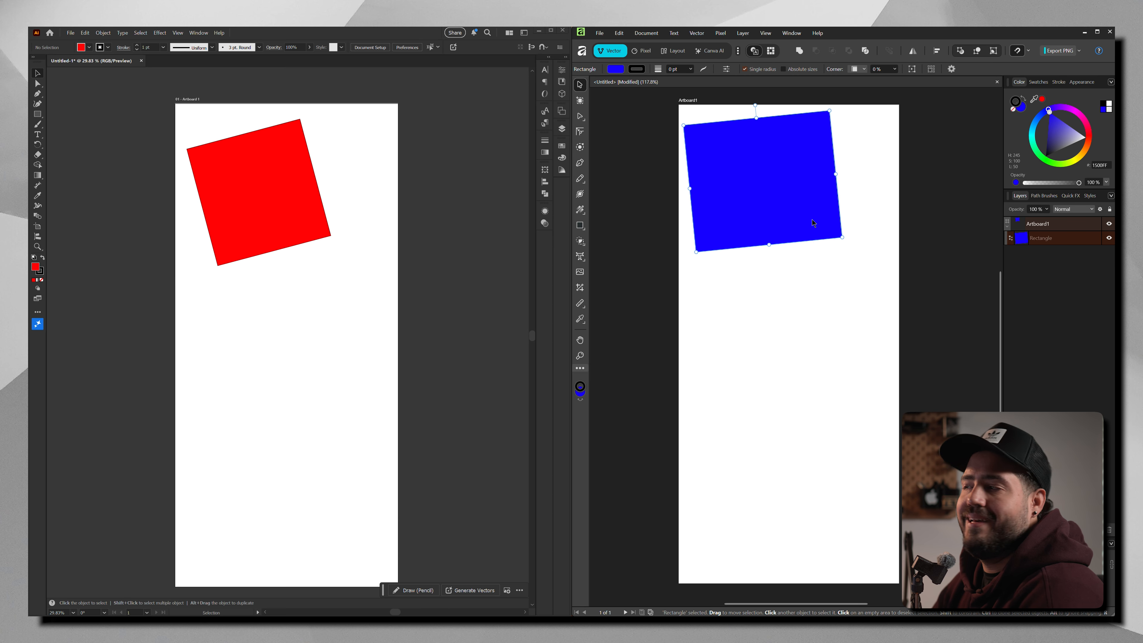
- Add a duplicate artboard to the right of Artboard1 and draw a third artboard about 461 × 172 pt above it
click(581, 101)
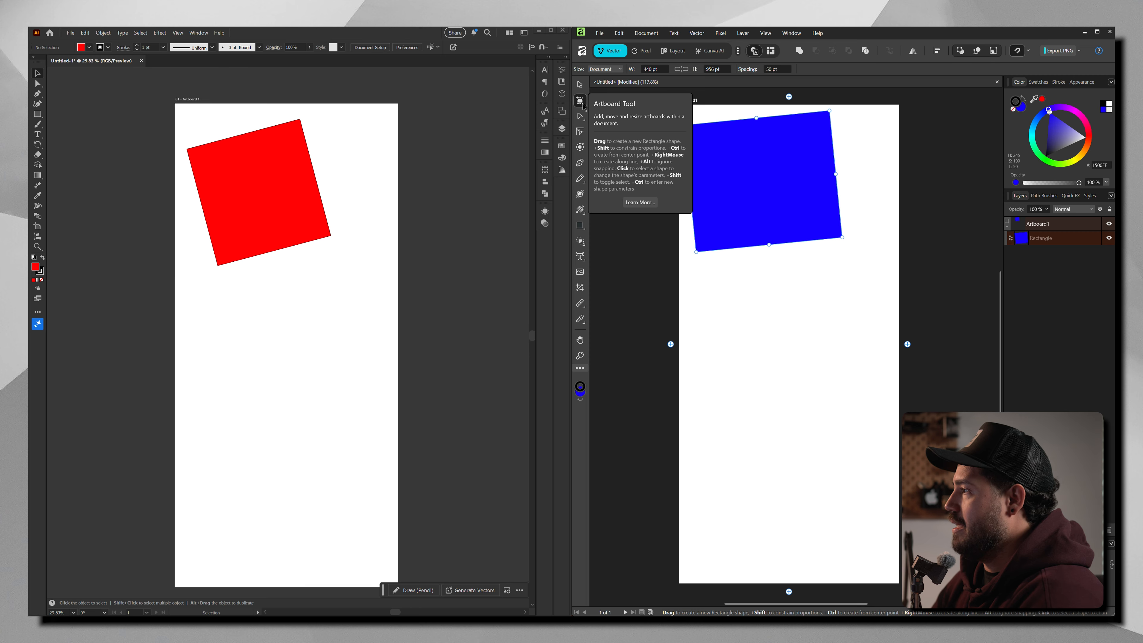
scroll(840, 276, right, 2)
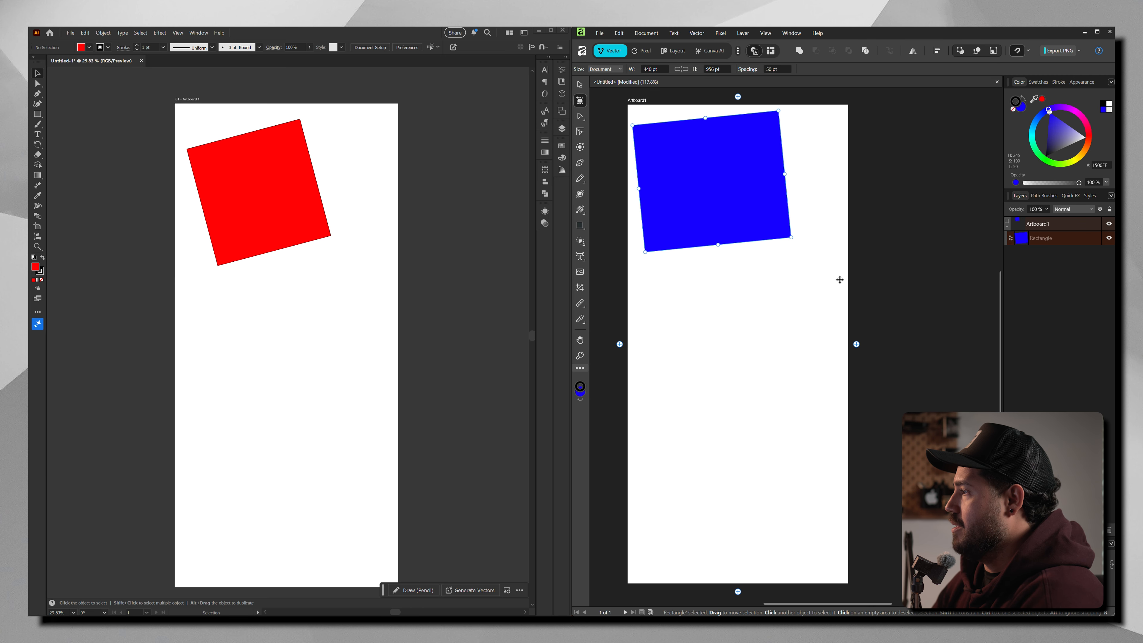
click(856, 344)
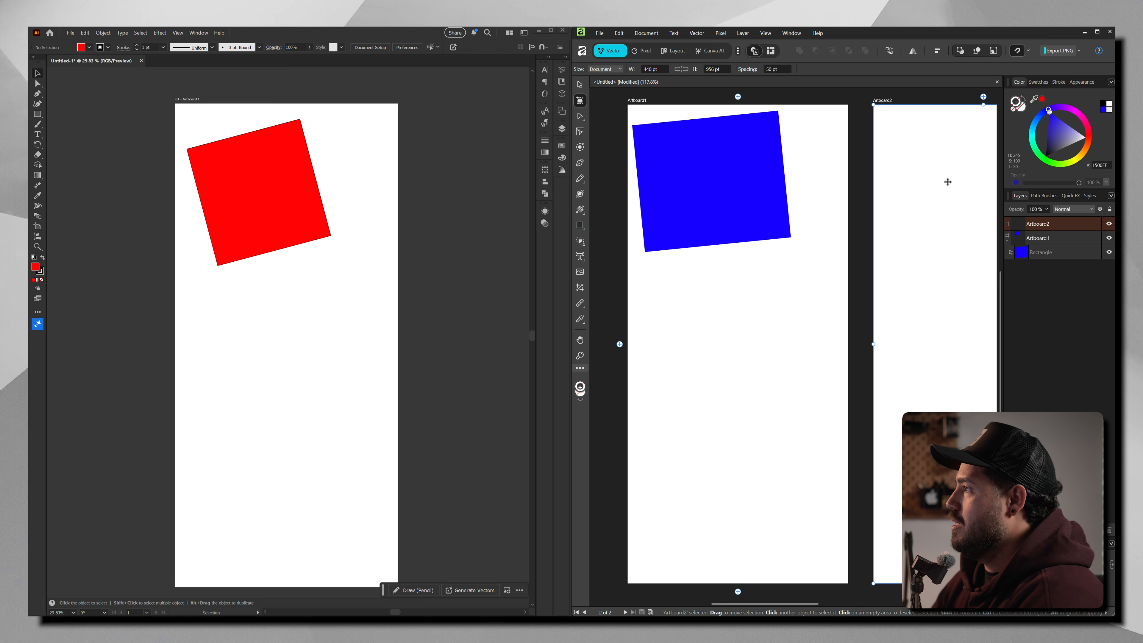
scroll(789, 159, up, 2)
scroll(734, 124, up, 3)
drag(639, 110, 870, 196)
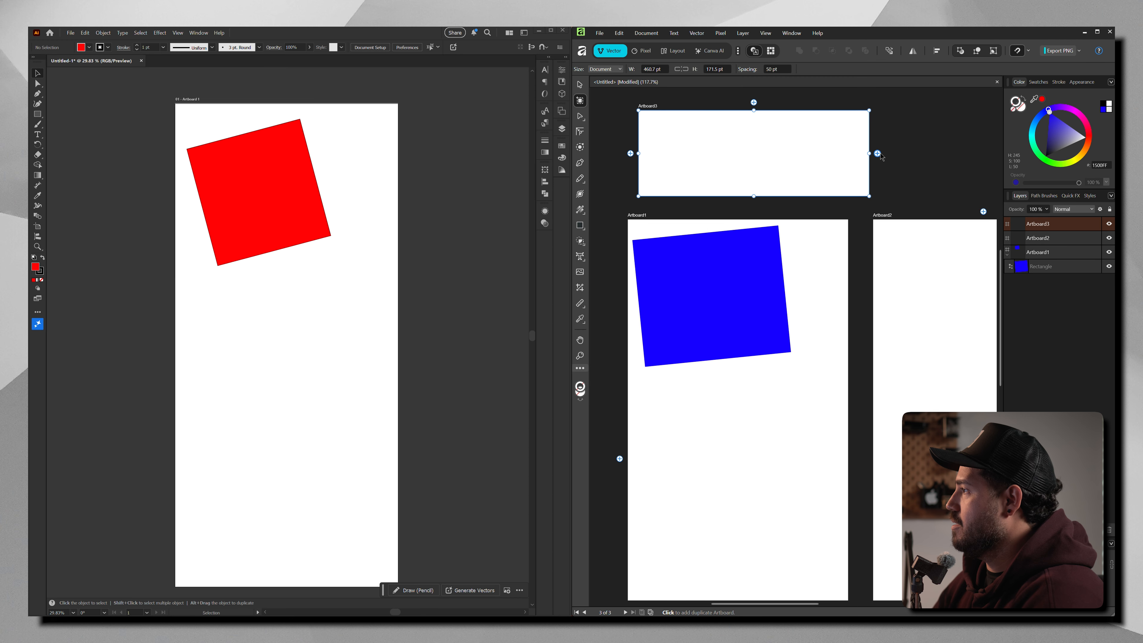
mouse_move(767, 146)
mouse_down()
mouse_move(885, 137)
mouse_move(751, 149)
mouse_up()
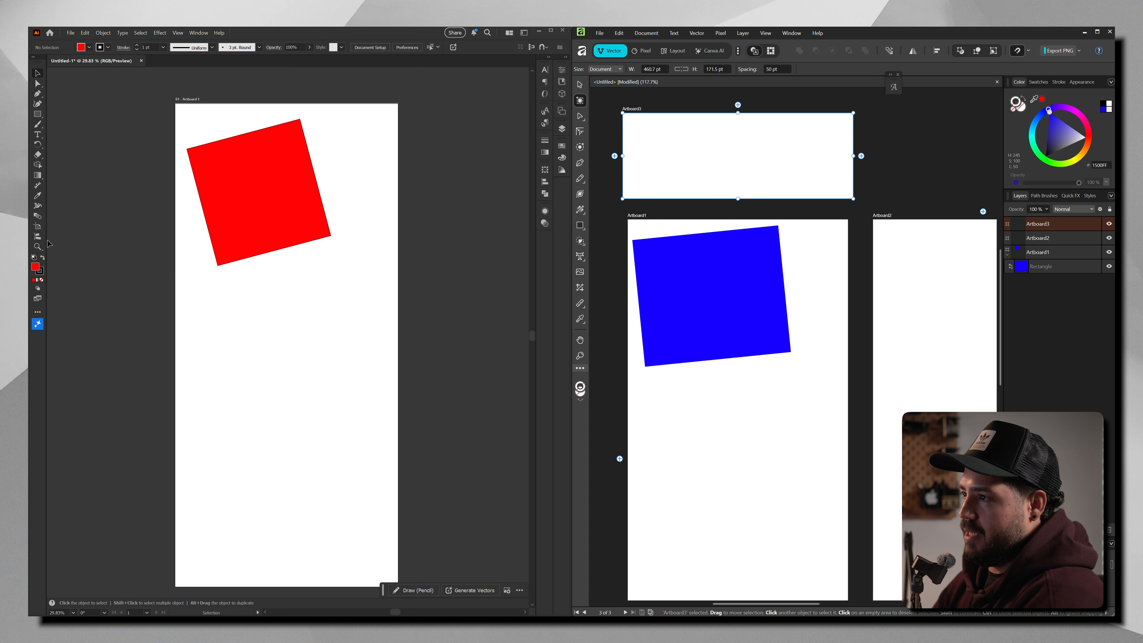
- In Illustrator, draw a tall, narrow new artboard to the right of the existing one
click(38, 228)
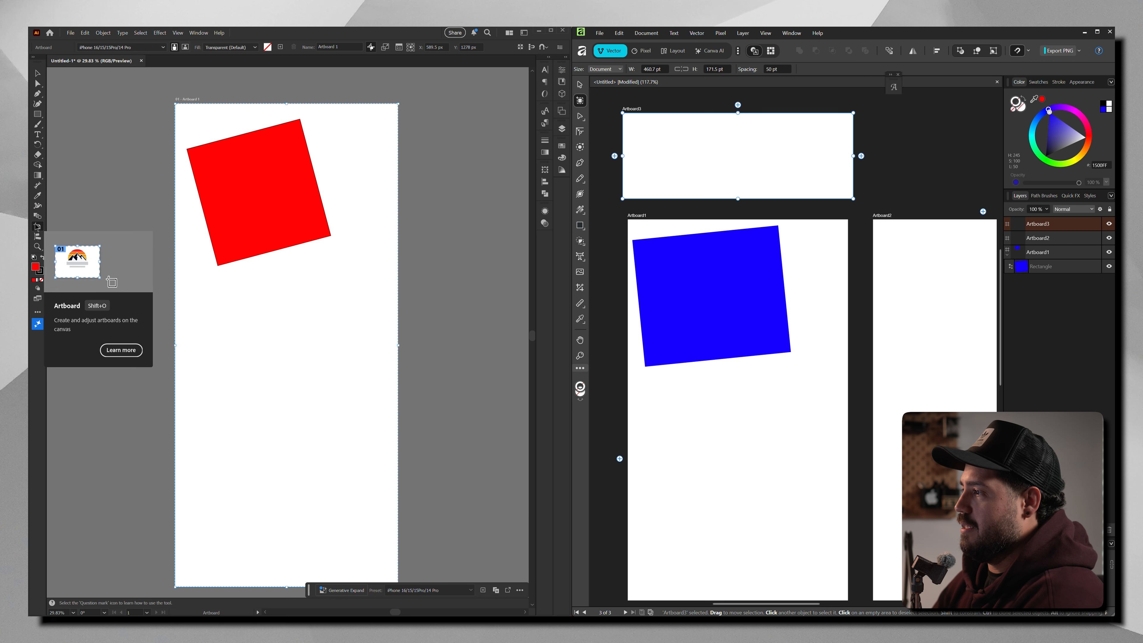
click(404, 345)
drag(411, 100, 497, 463)
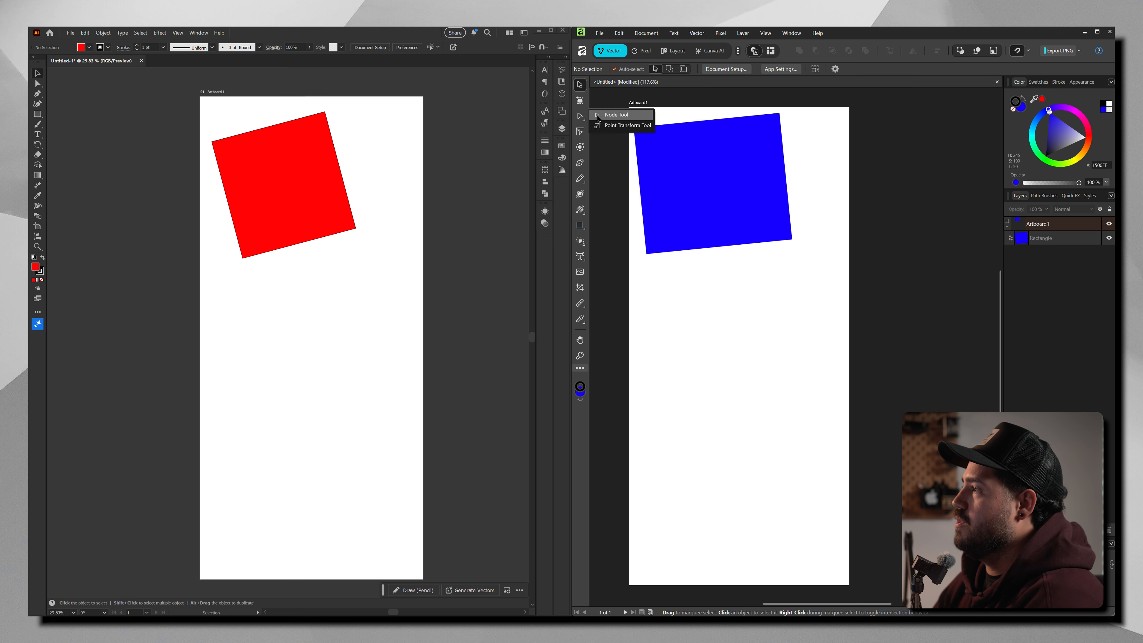
- In Affinity, select the blue rectangle with the Node Tool and move it slightly down and to the right
click(617, 115)
click(757, 162)
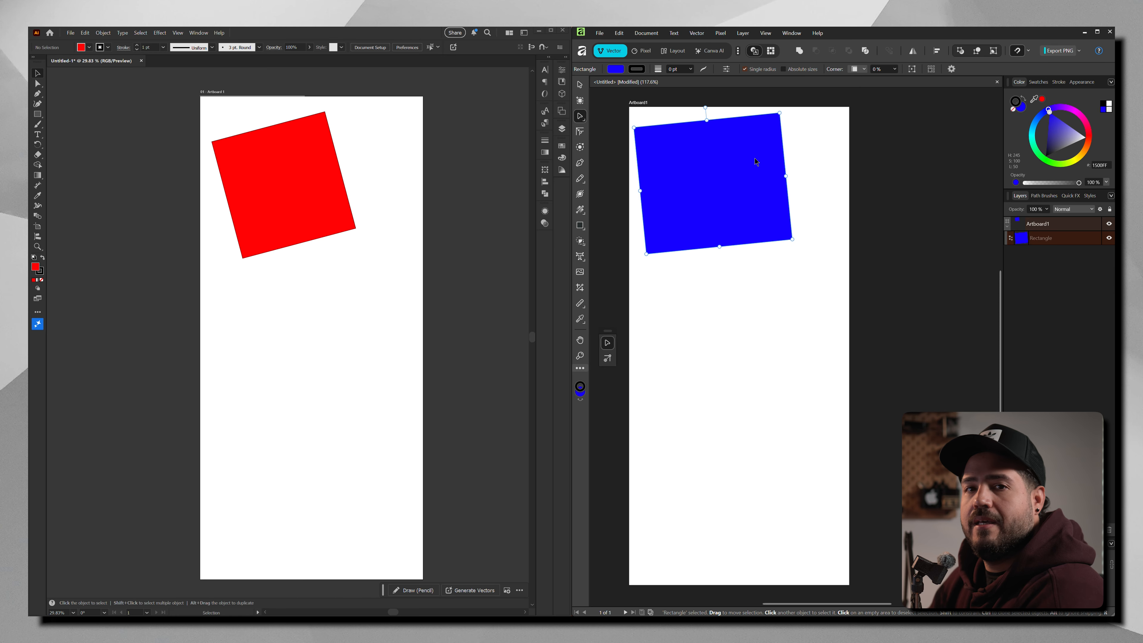
drag(757, 162, 777, 192)
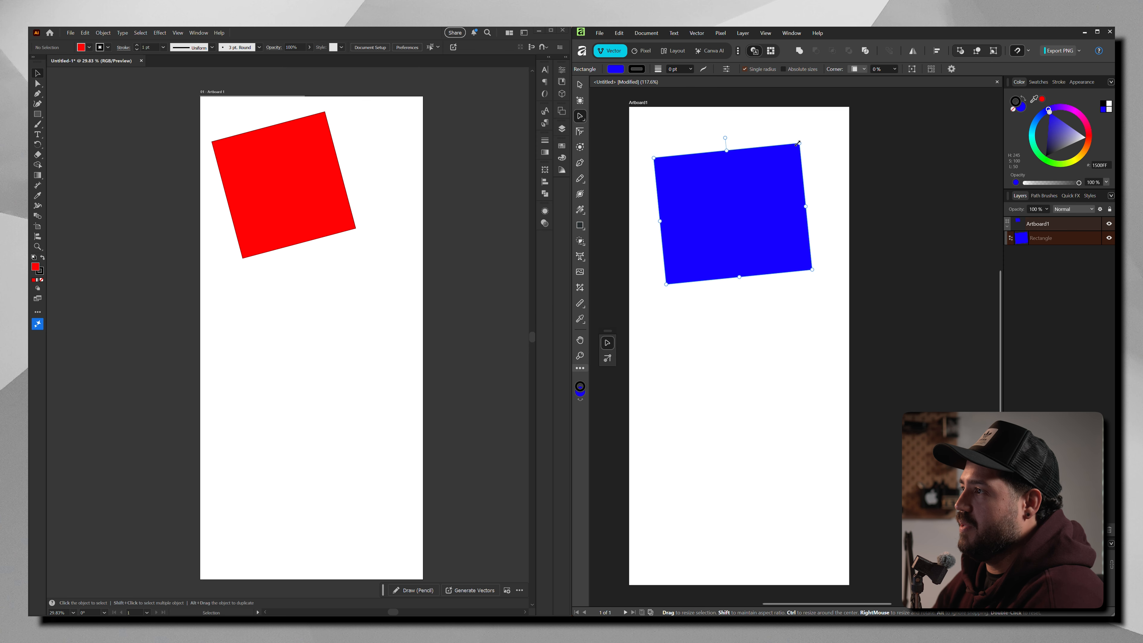
- In Illustrator, pull the red rectangle's upper-right corner point inward with the Direct Selection Tool, and undo the change
click(288, 176)
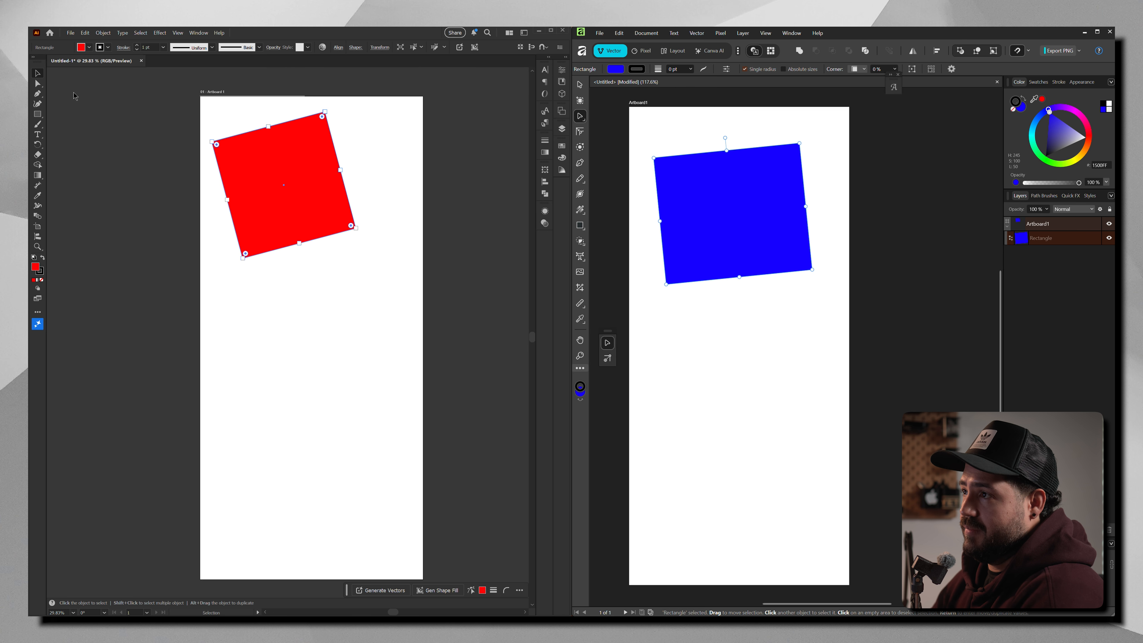
click(38, 83)
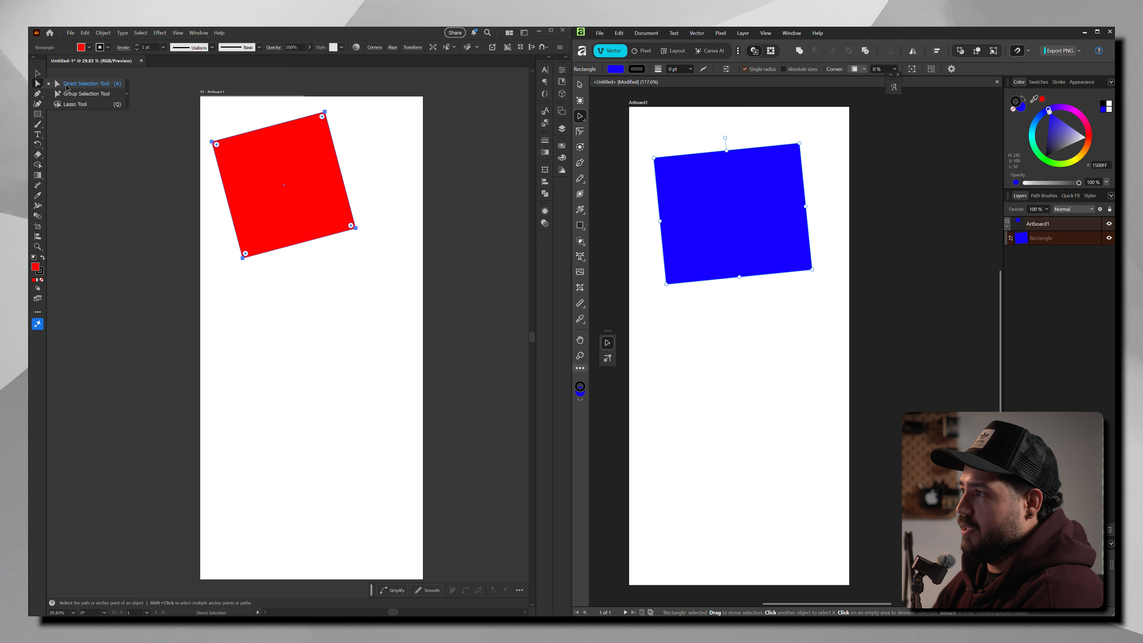
click(325, 113)
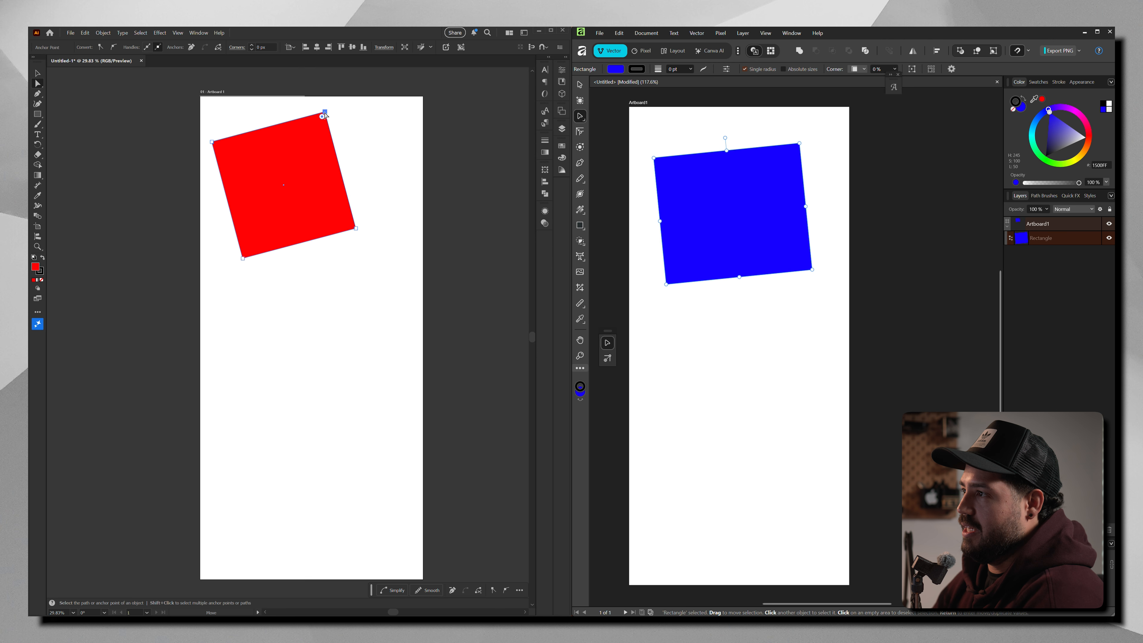
drag(325, 112, 252, 144)
key(ctrl+z)
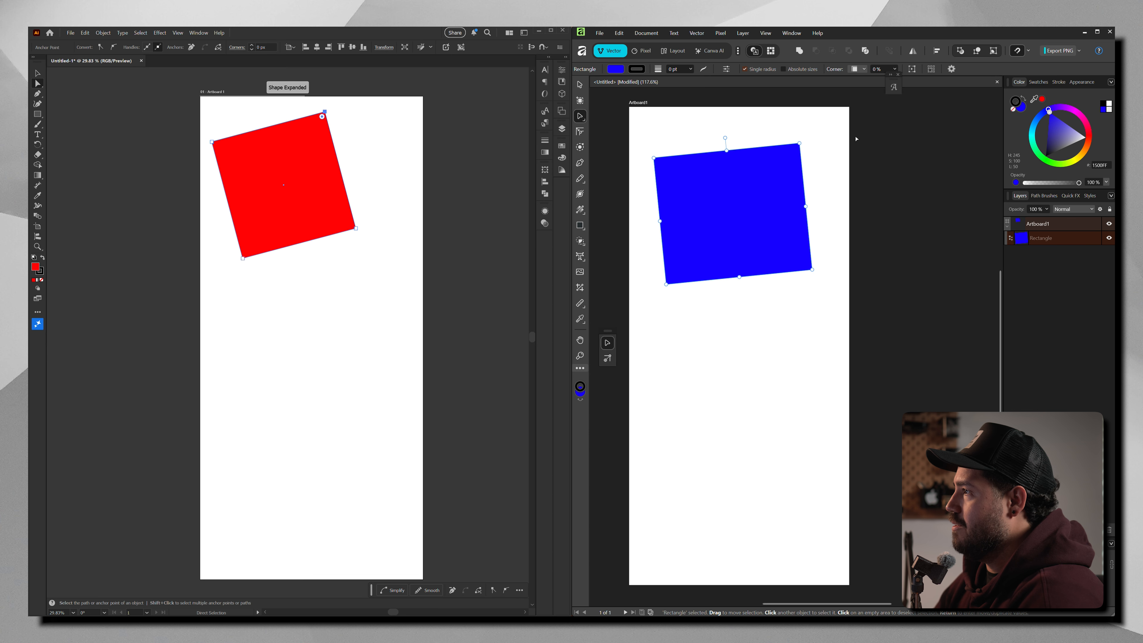
- In Affinity, rotate the blue rectangle upright and convert it to curves
key(v)
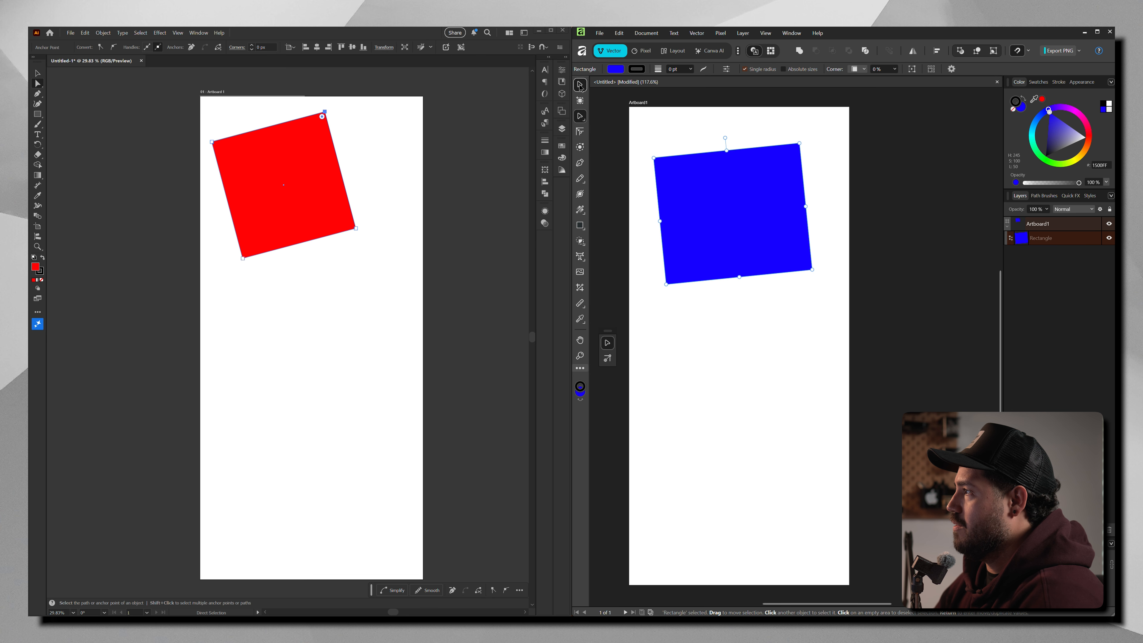
drag(801, 140, 808, 150)
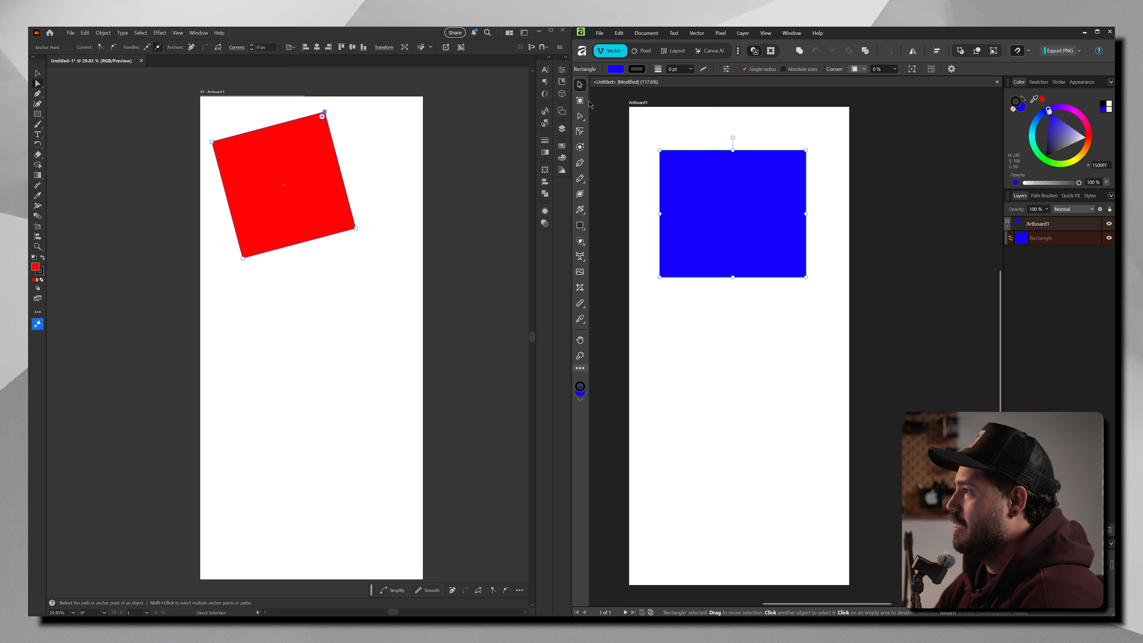
click(581, 116)
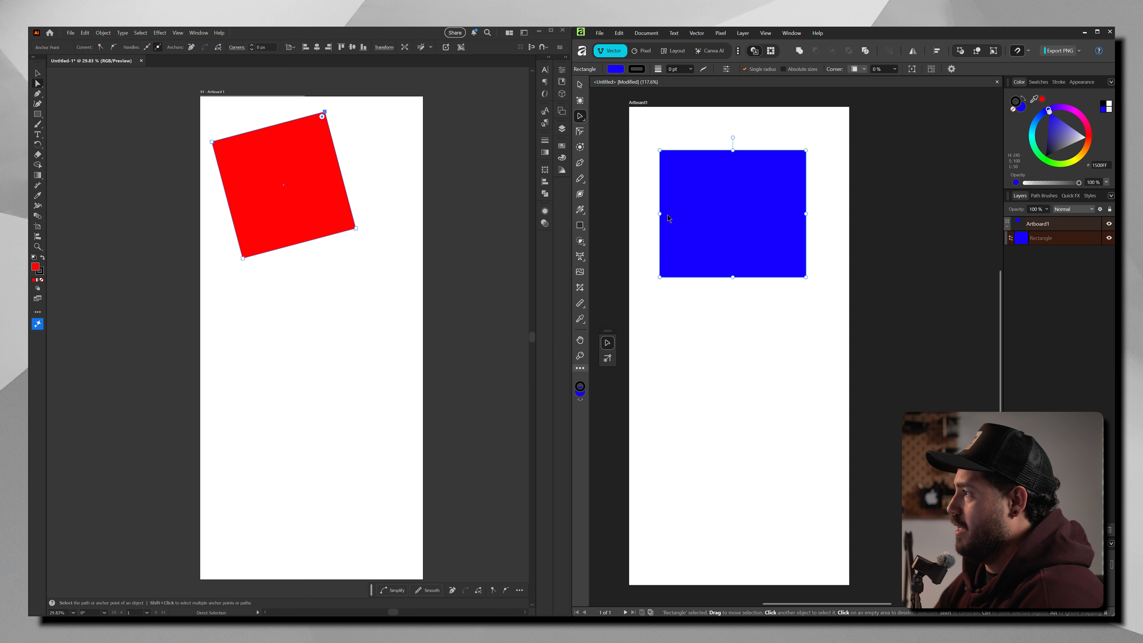
right_click(680, 169)
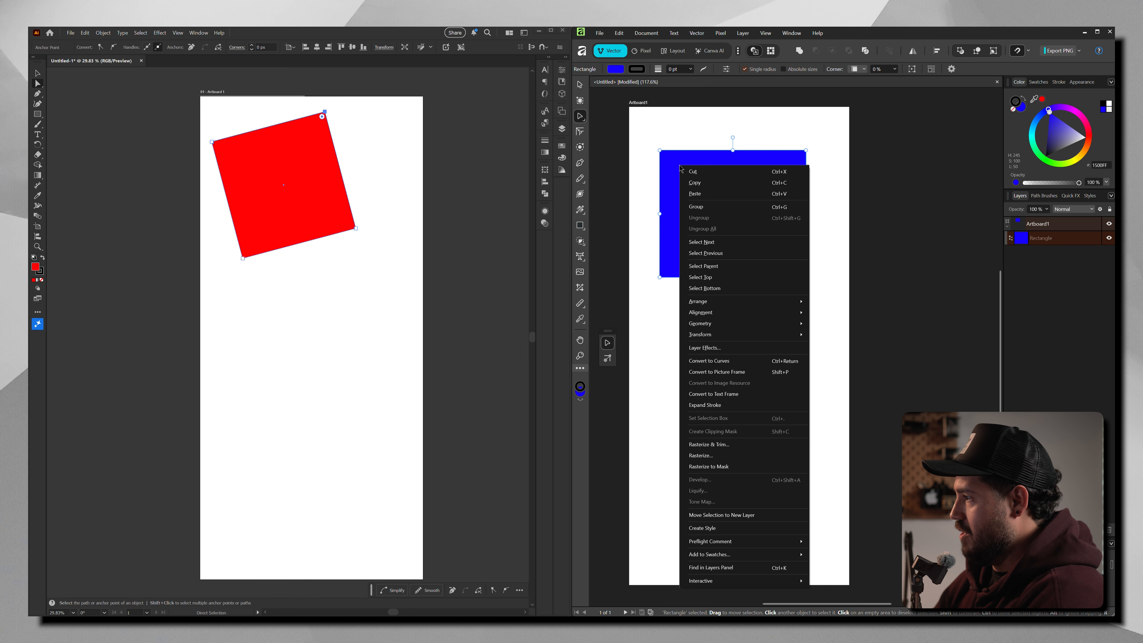
click(731, 364)
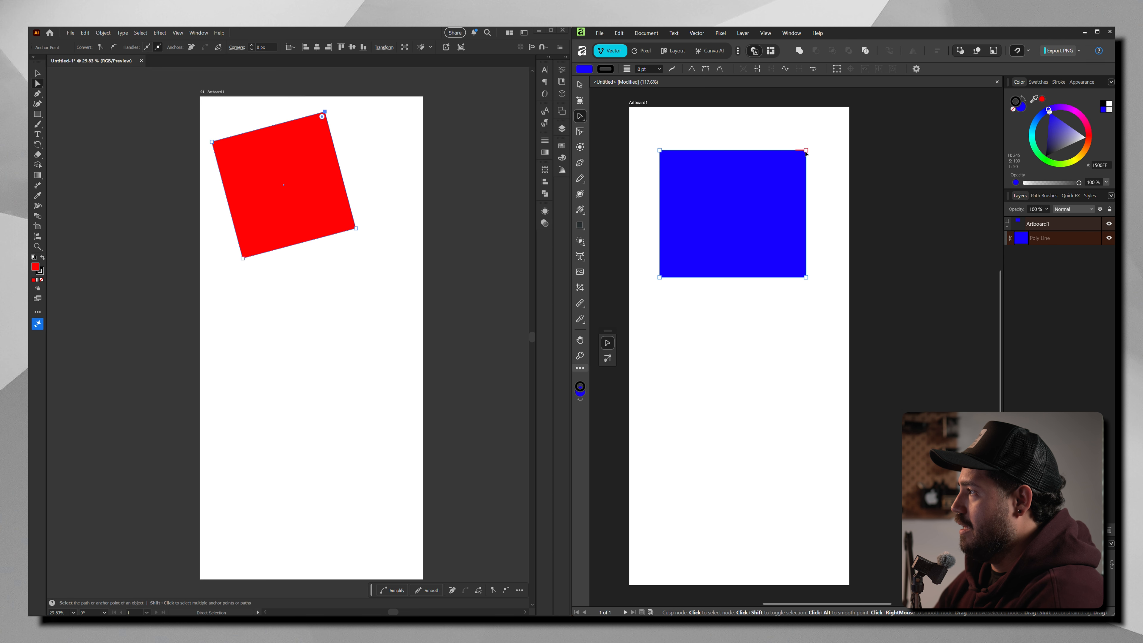
- Try smoothing the blue shape's upper-right corner node and moving it inward, and undo these node edits
drag(805, 150, 805, 156)
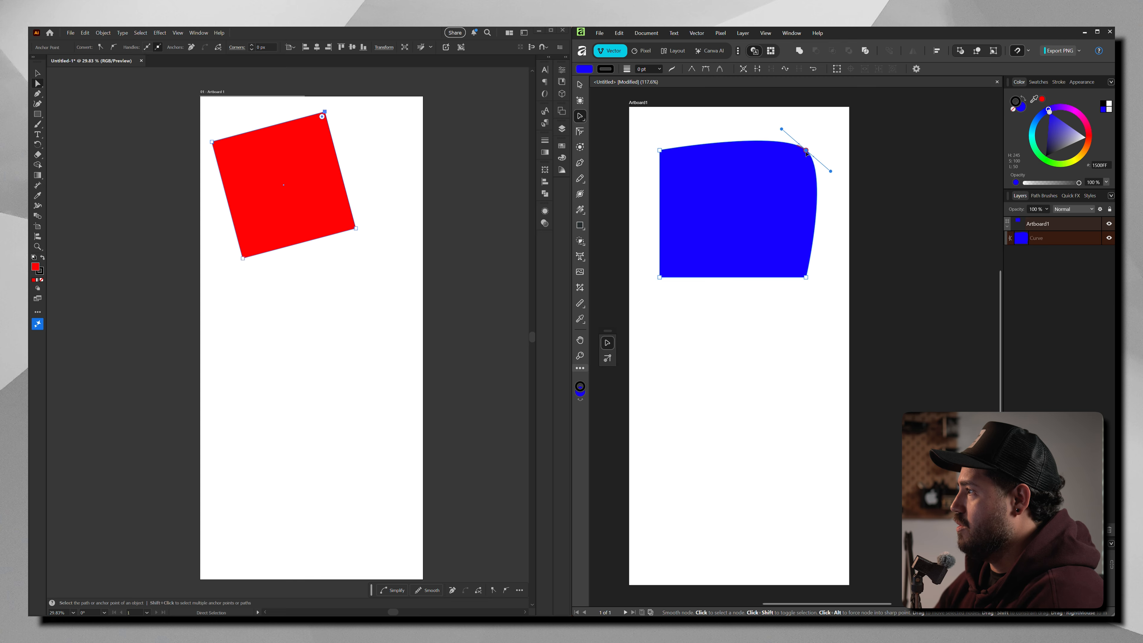
alt+click(807, 152)
drag(806, 151, 768, 155)
key(ctrl+z)
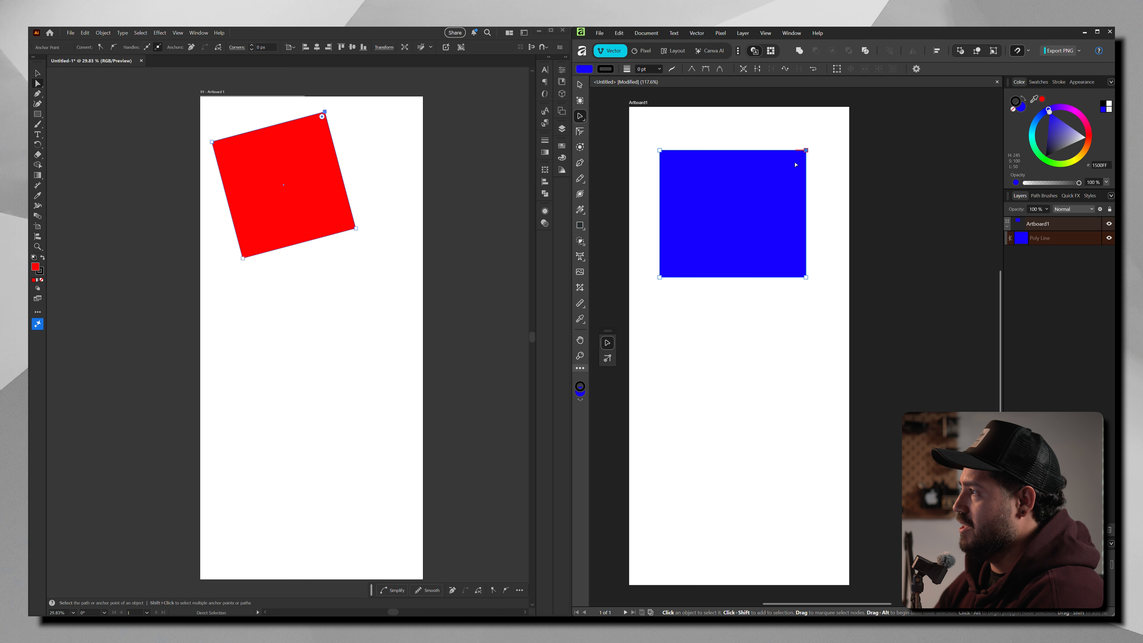
drag(809, 154, 748, 195)
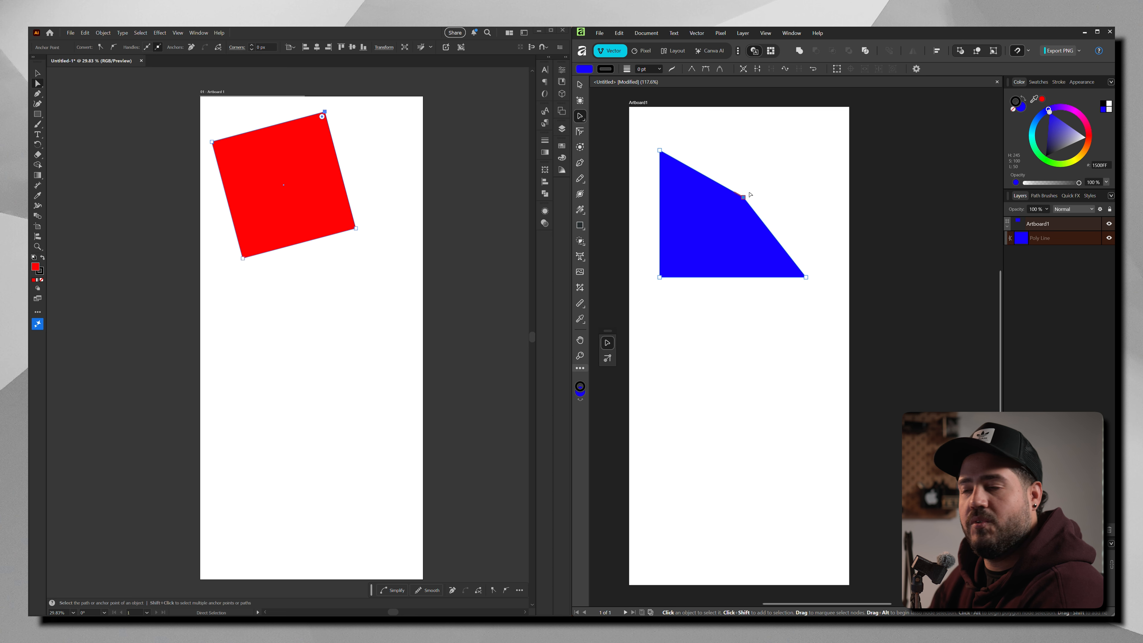
key(ctrl+z)
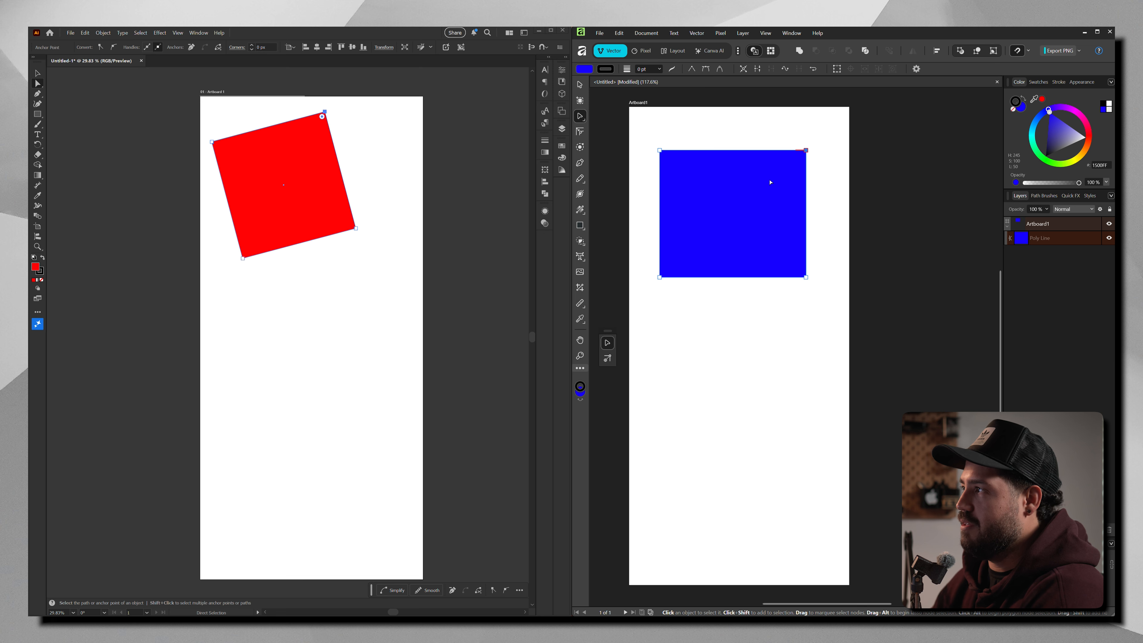
- Try shrinking the blue shape with the Point Transform Tool around an origin near its lower-left corner, and undo the scaling
click(783, 143)
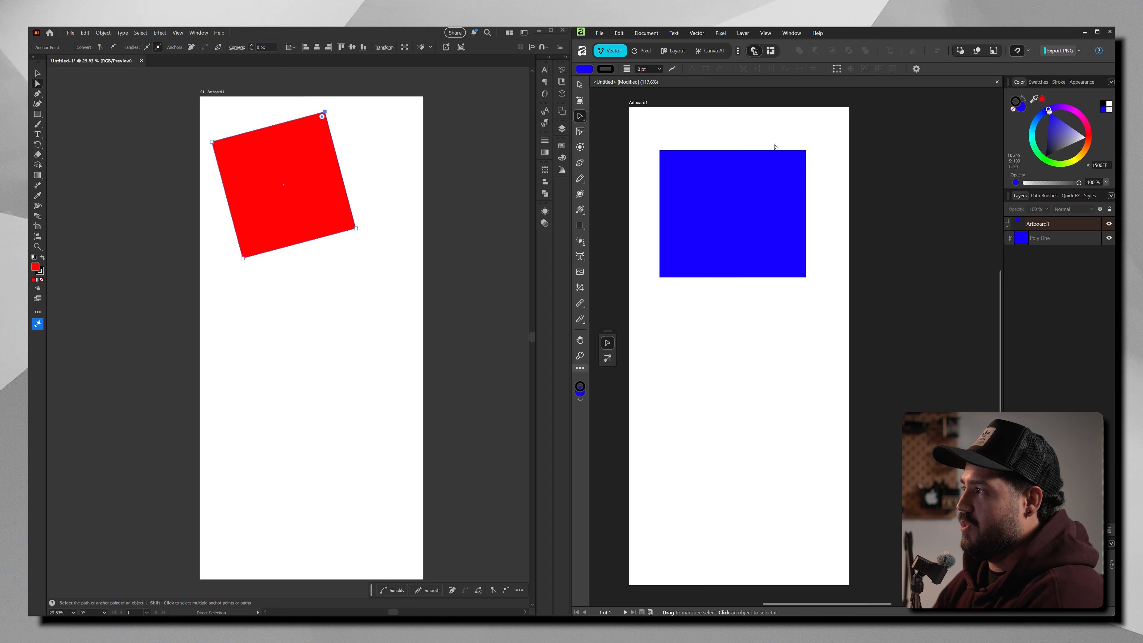
click(585, 119)
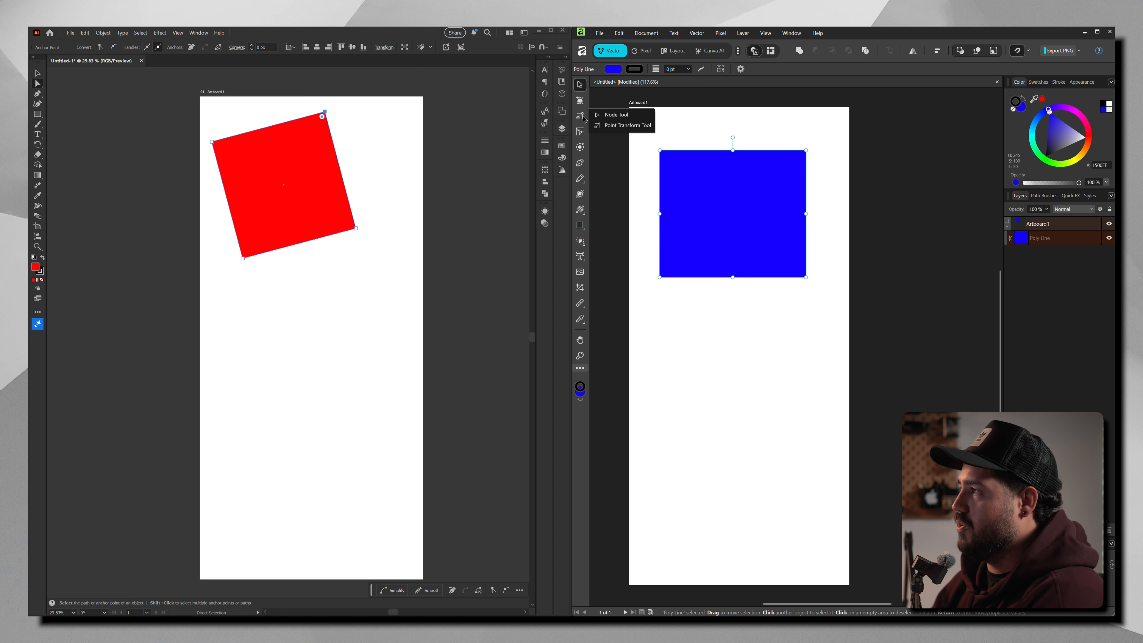
click(607, 127)
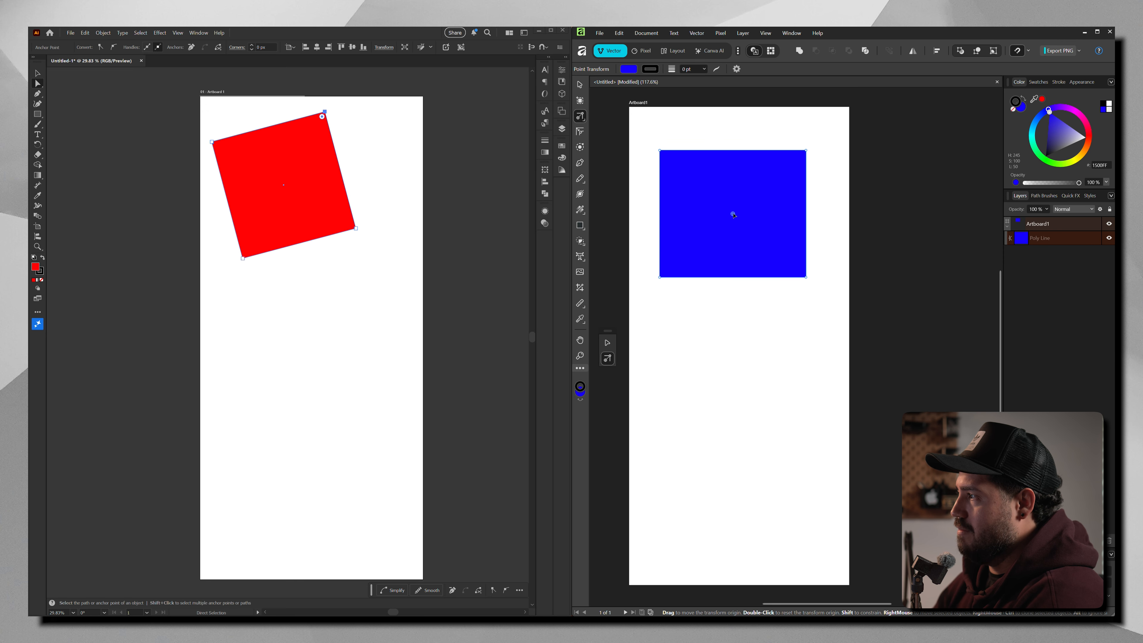
drag(733, 215, 680, 261)
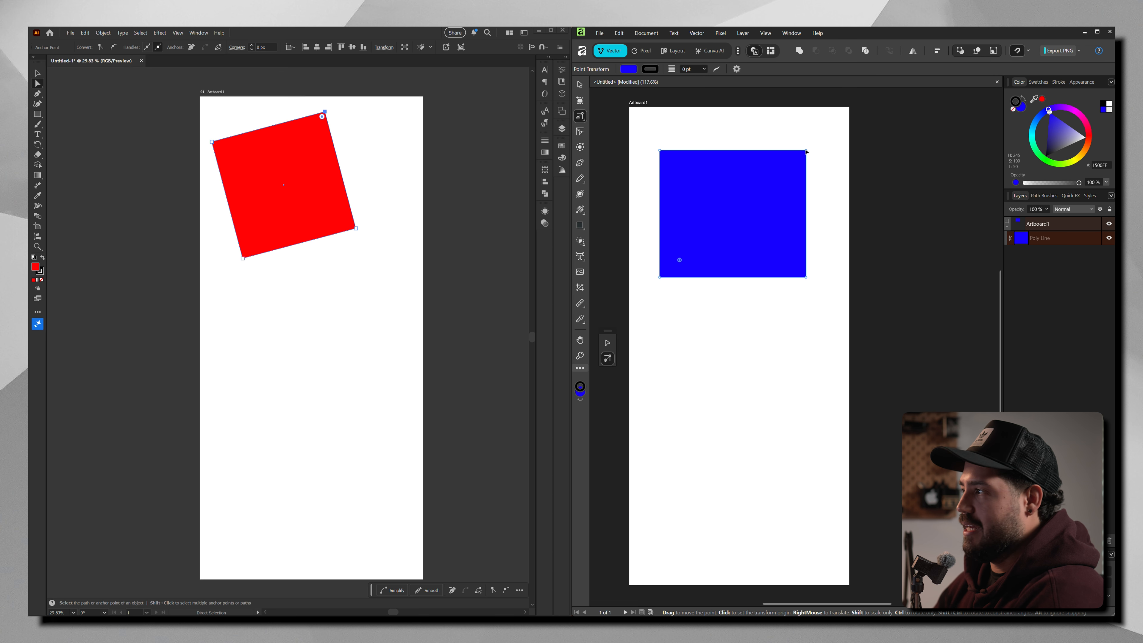
drag(805, 152, 749, 203)
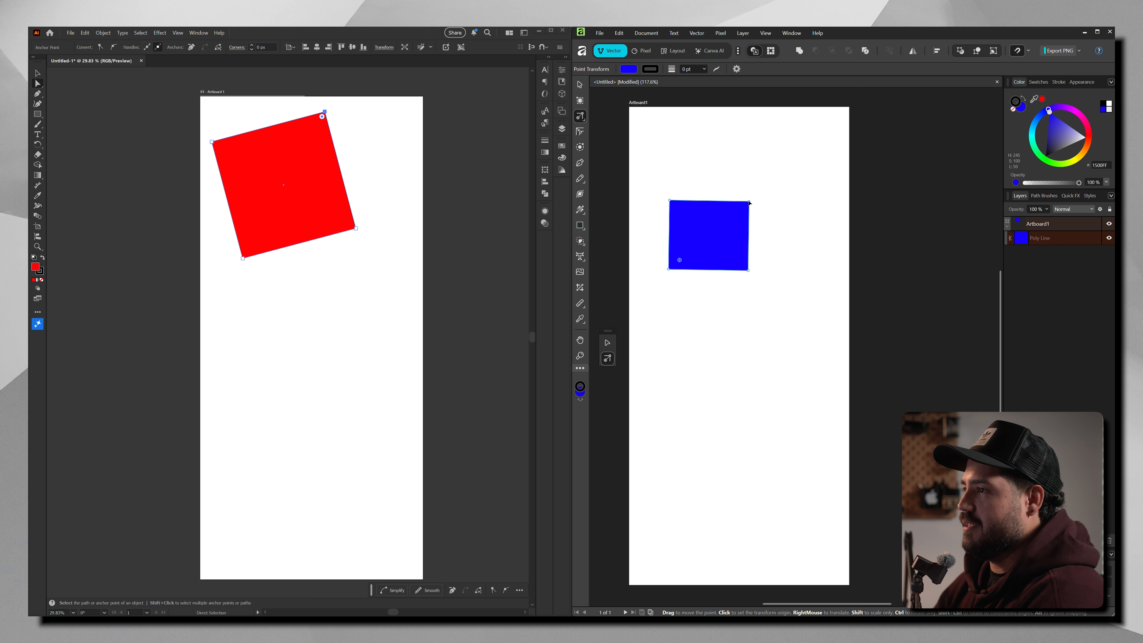
key(ctrl+z)
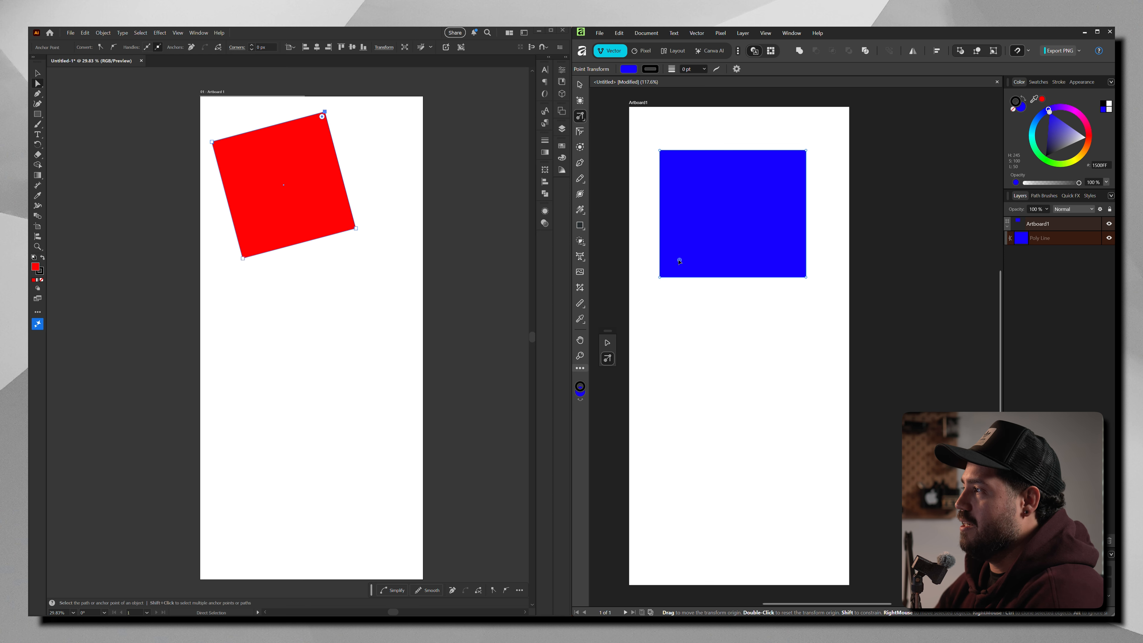
- Move the transform origin near the blue shape's upper-right corner and try transforming the shape from its lower-left point
mouse_move(680, 261)
mouse_down()
mouse_move(728, 235)
mouse_move(732, 185)
mouse_move(777, 160)
mouse_up()
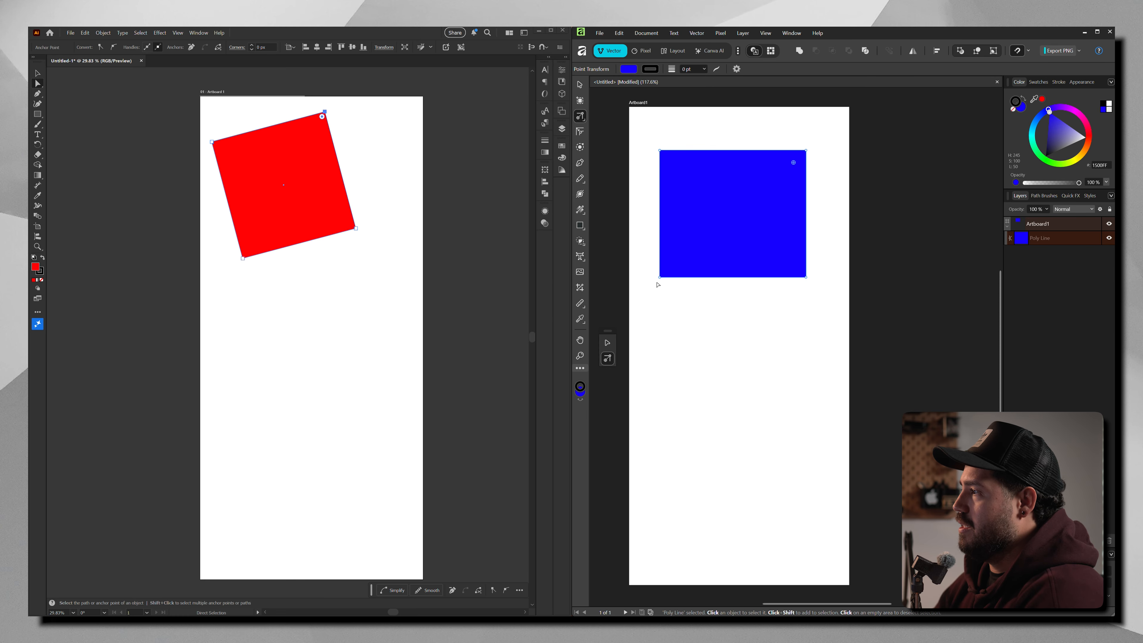
drag(660, 278, 685, 267)
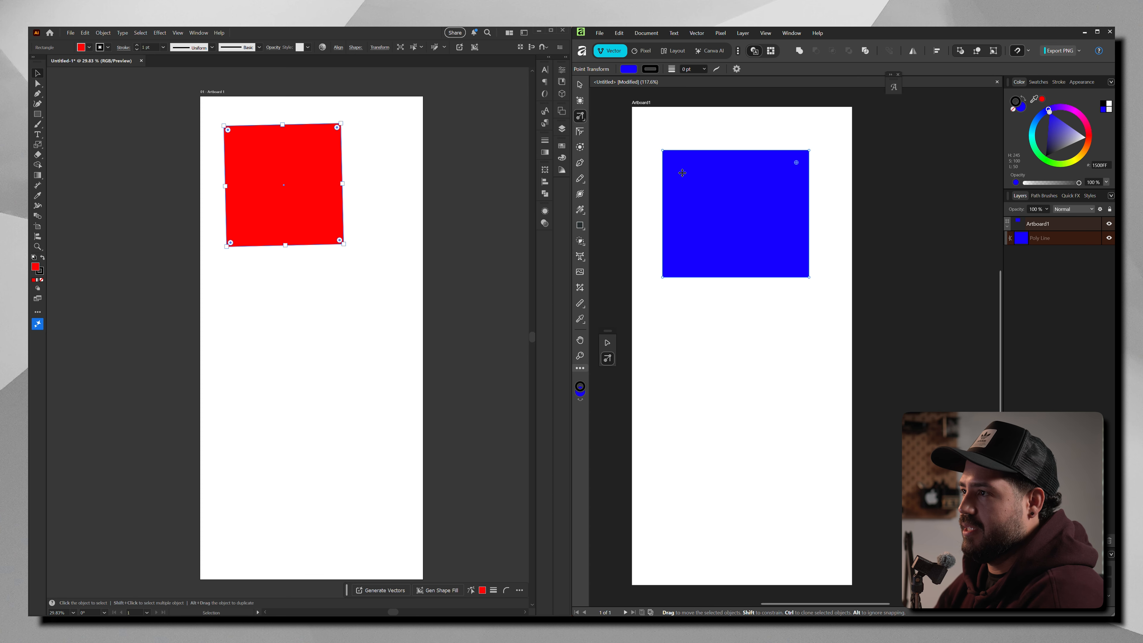
- In Illustrator, try a uniform 150% scale of the red square around its centre and cancel the scaling
double_click(38, 145)
drag(641, 325, 454, 171)
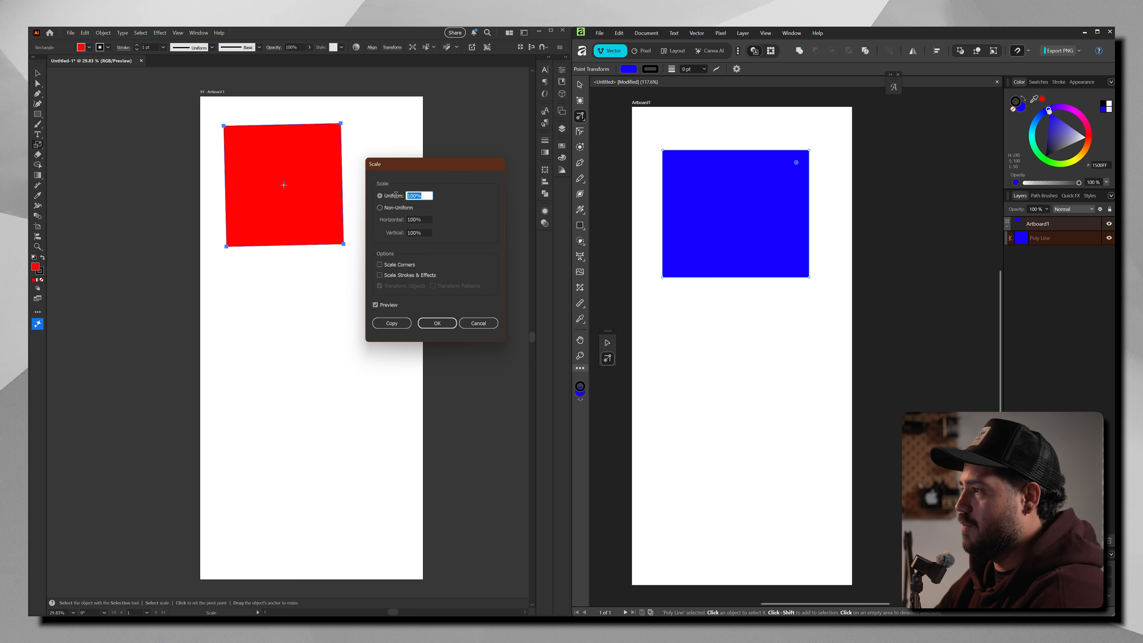
text(150)
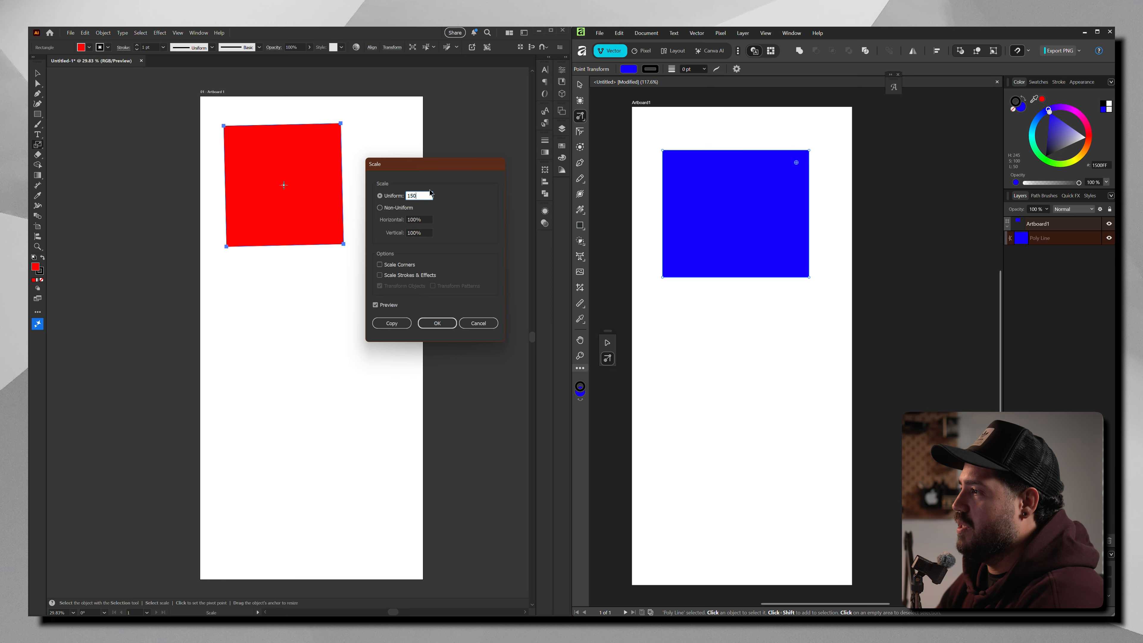
key(Tab)
click(378, 305)
key(Return)
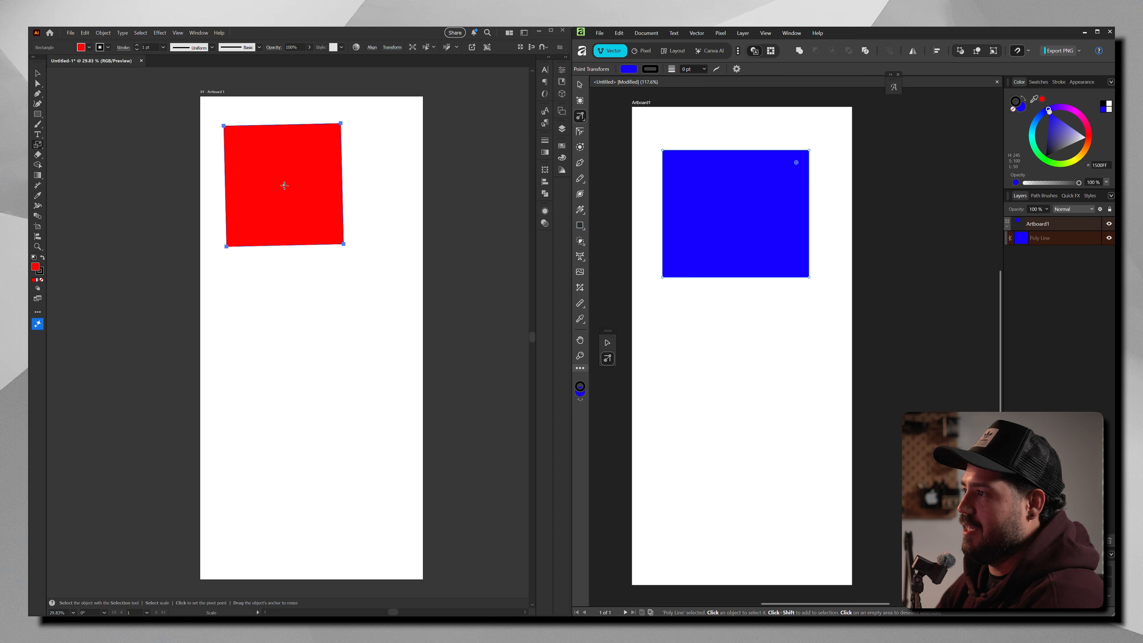
drag(283, 185, 286, 182)
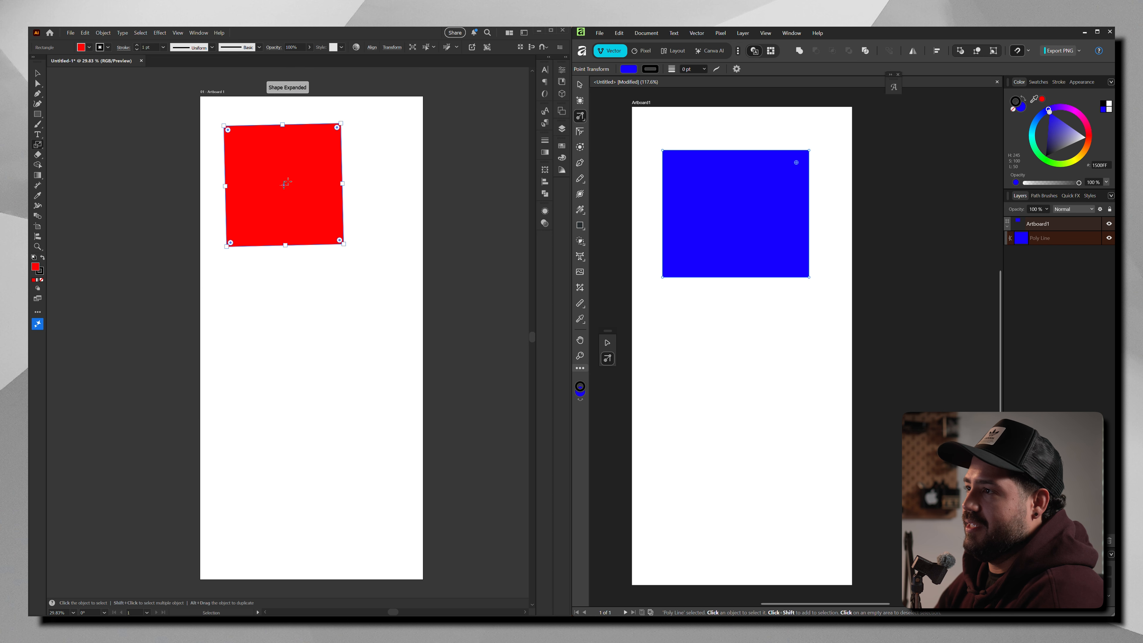
key(Return)
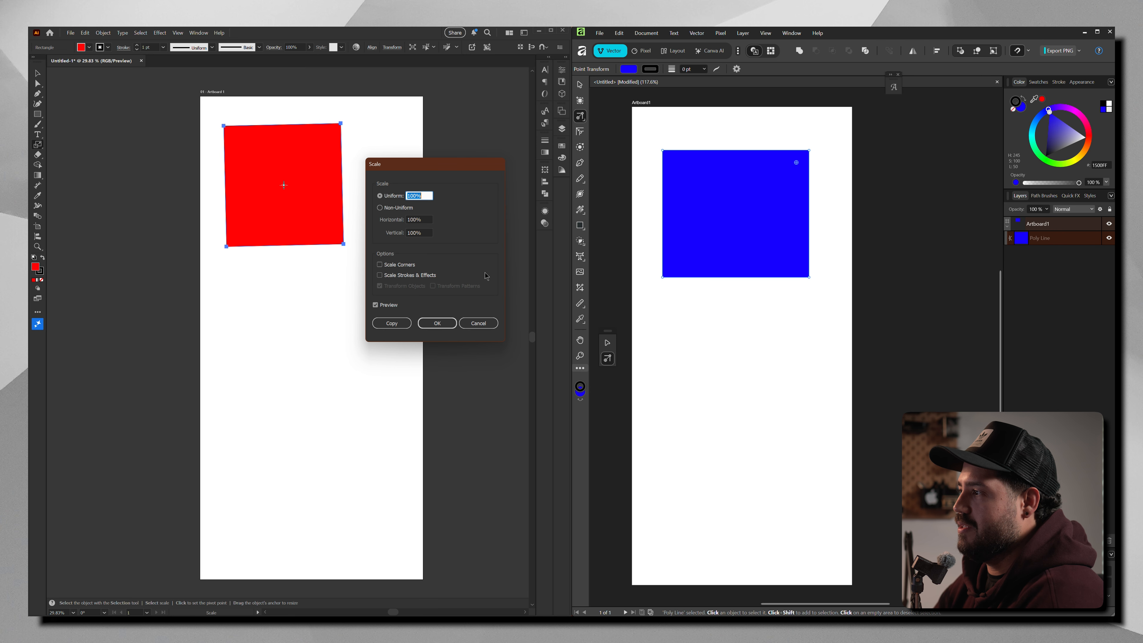
click(482, 324)
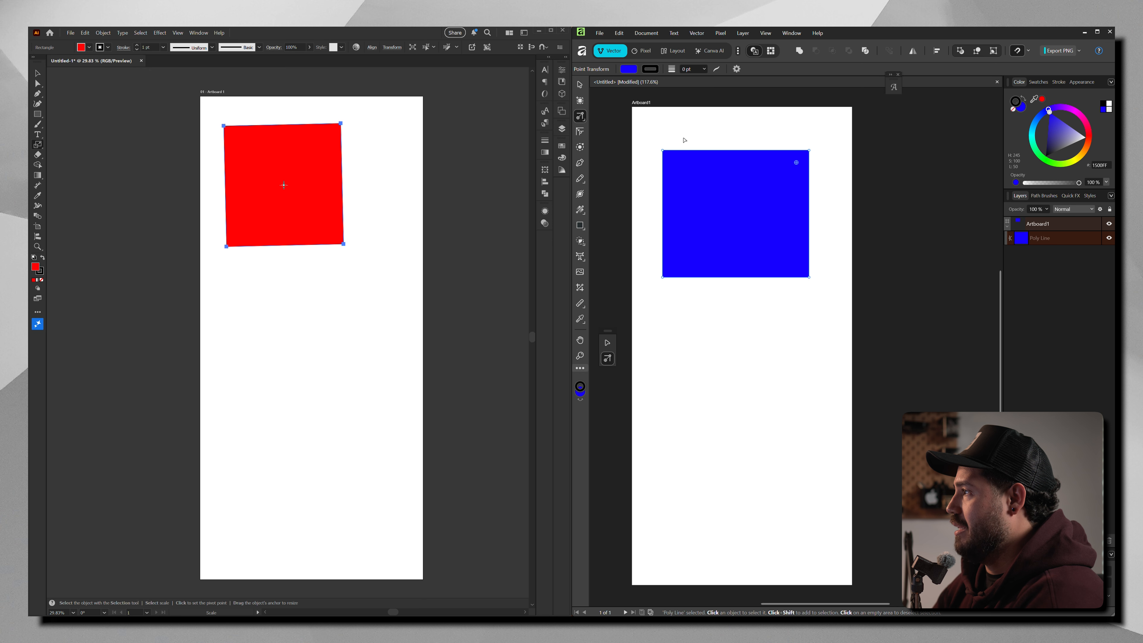
- In Affinity, move the transform origin near the blue shape's upper-left corner and try transforming the shape from its lower-right point
mouse_move(797, 163)
mouse_down()
mouse_move(703, 163)
mouse_move(721, 195)
mouse_move(671, 168)
mouse_up()
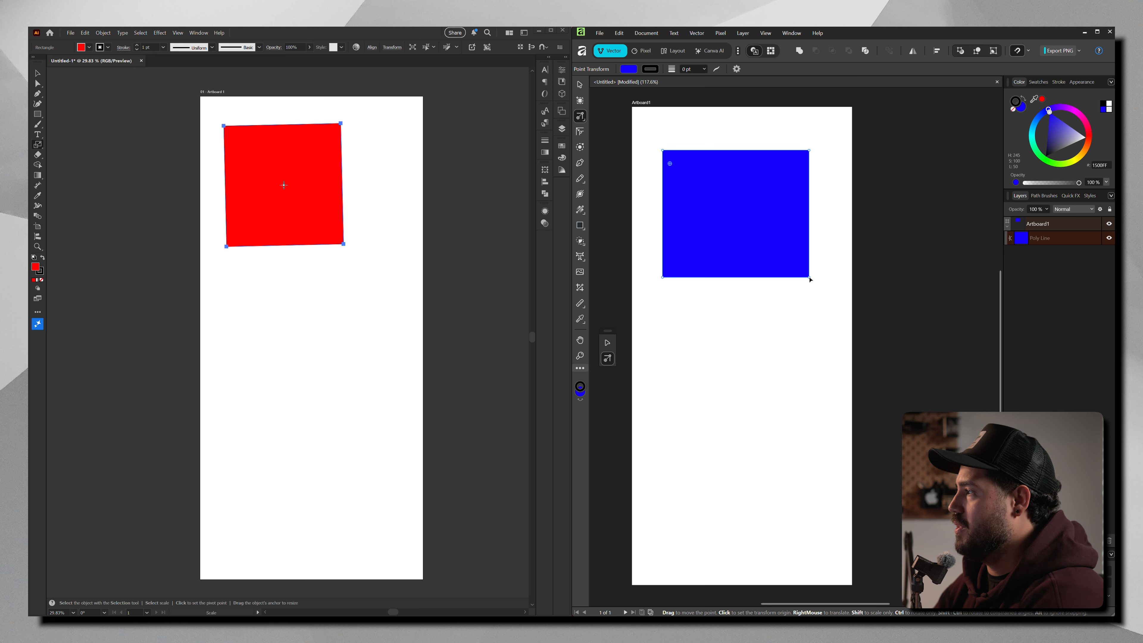
mouse_move(811, 278)
mouse_down()
mouse_move(774, 240)
mouse_move(832, 259)
mouse_move(665, 227)
mouse_move(761, 198)
mouse_move(795, 318)
mouse_move(812, 282)
mouse_up()
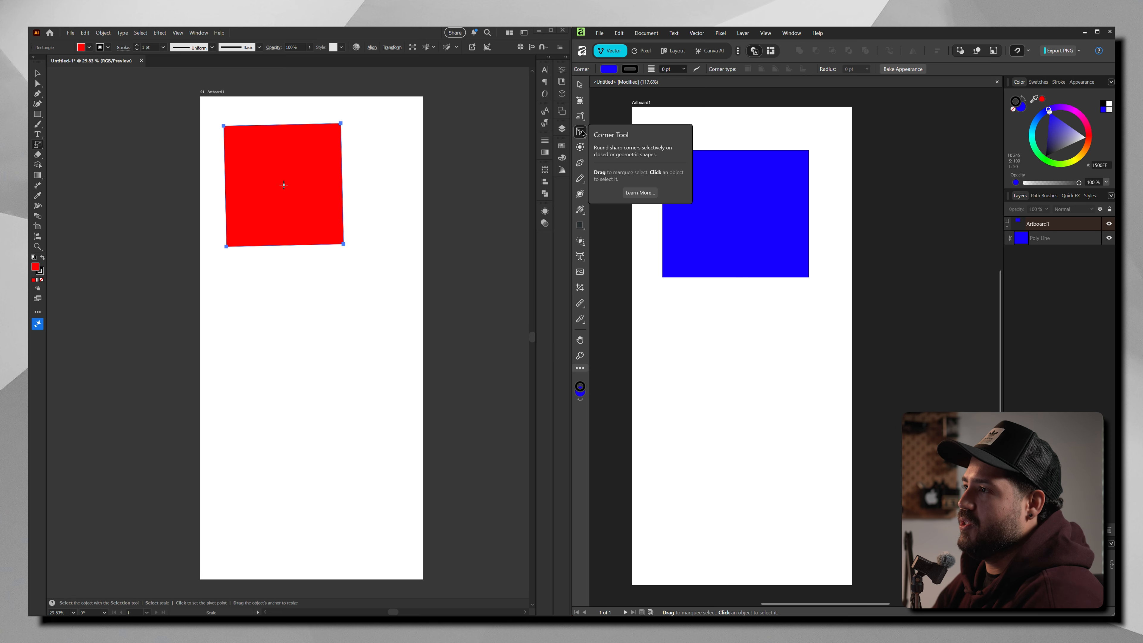
- In Illustrator, use Direct Selection on the red square and try rounding its corners from the upper-right corner widget
click(39, 84)
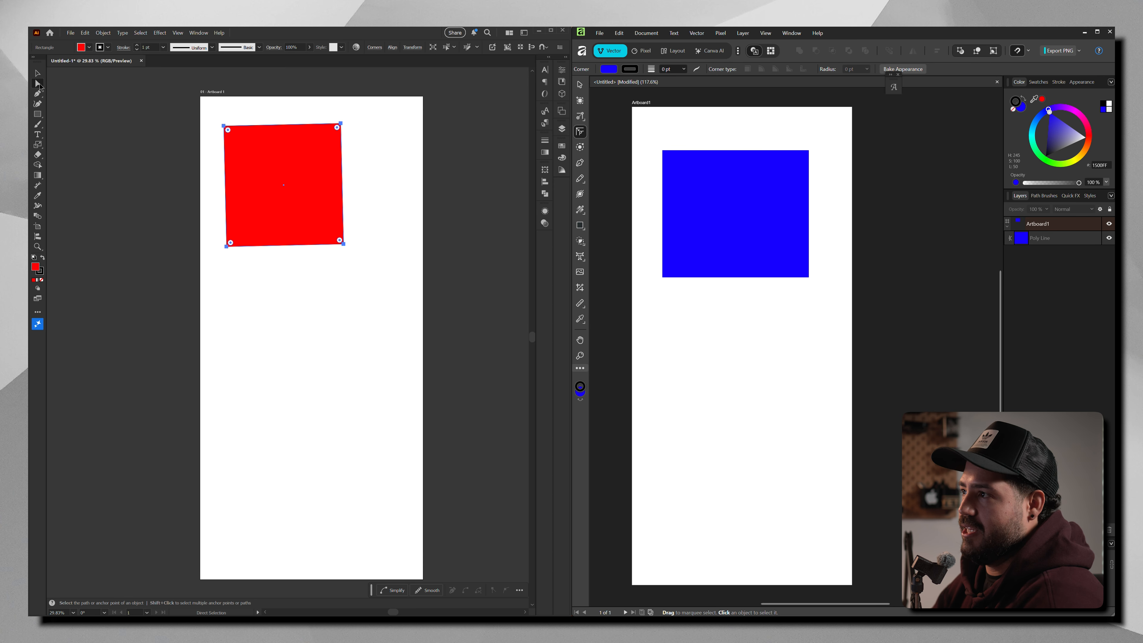
drag(337, 128, 414, 108)
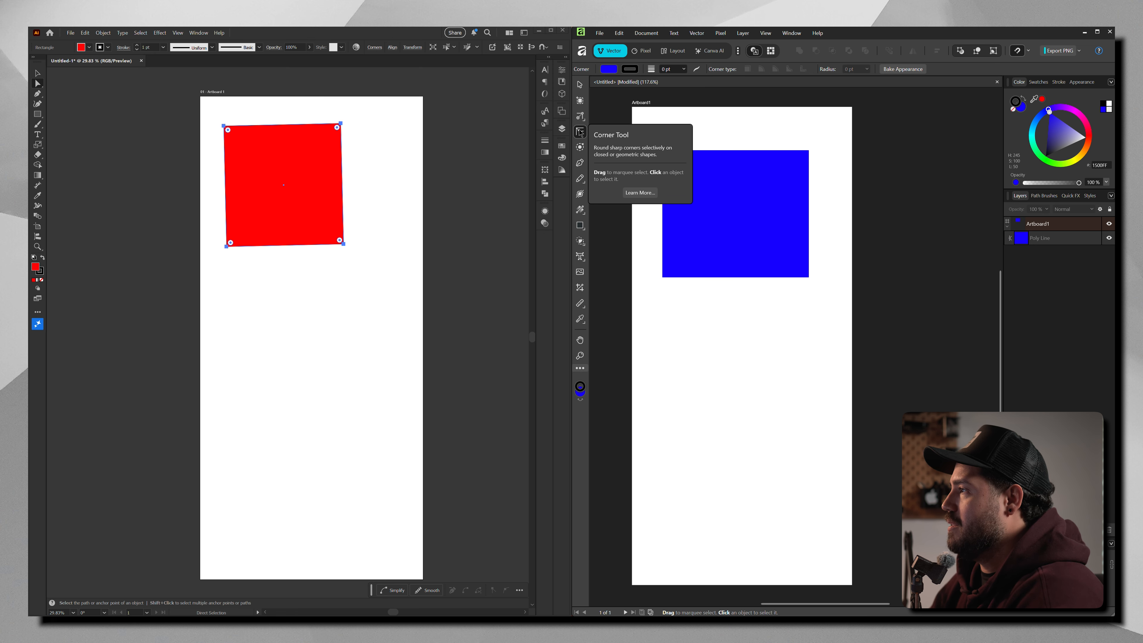
- In Affinity, select the blue shape's upper-left node with the Corner Tool and recolour the shape yellow (FFEA00)
click(735, 183)
mouse_move(672, 154)
mouse_down()
mouse_move(699, 191)
mouse_move(662, 150)
mouse_up()
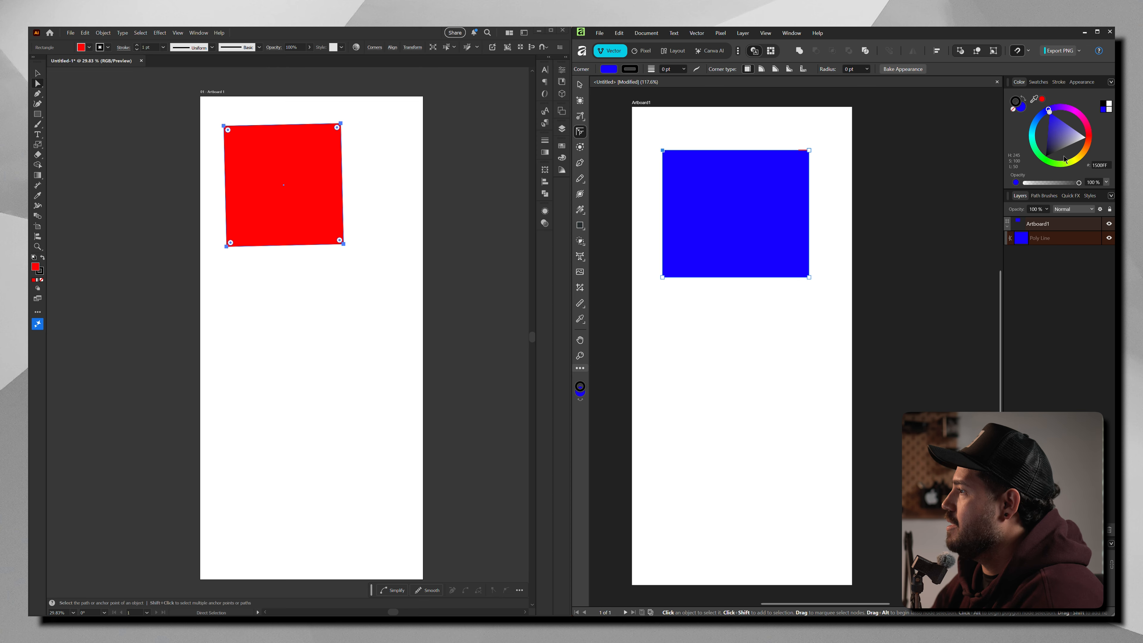
click(1076, 158)
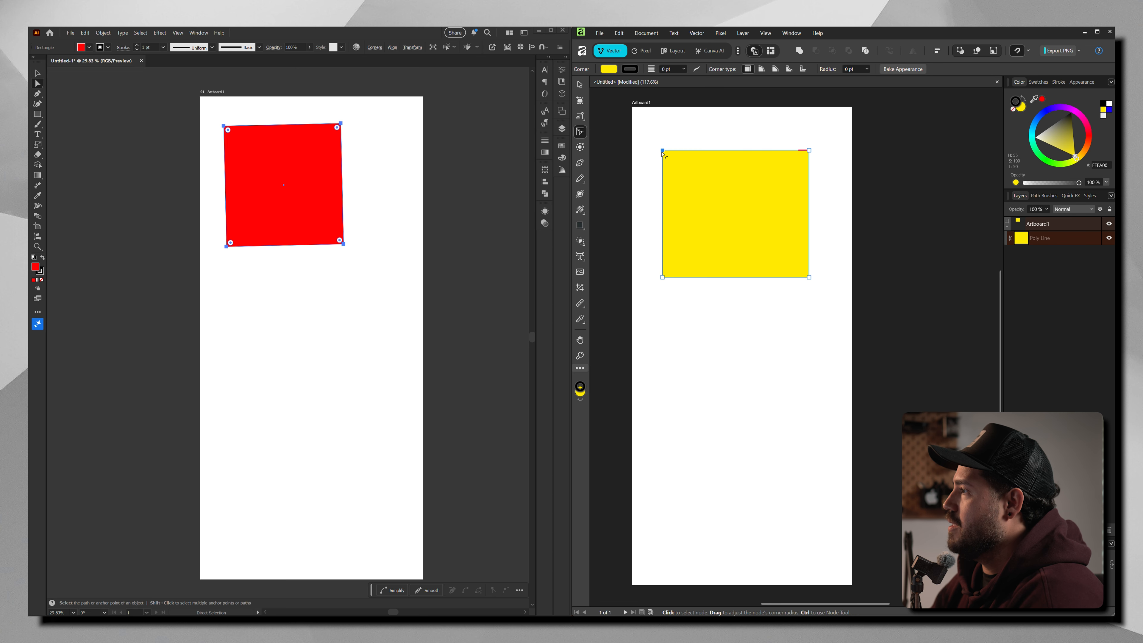
click(672, 161)
drag(672, 162, 663, 152)
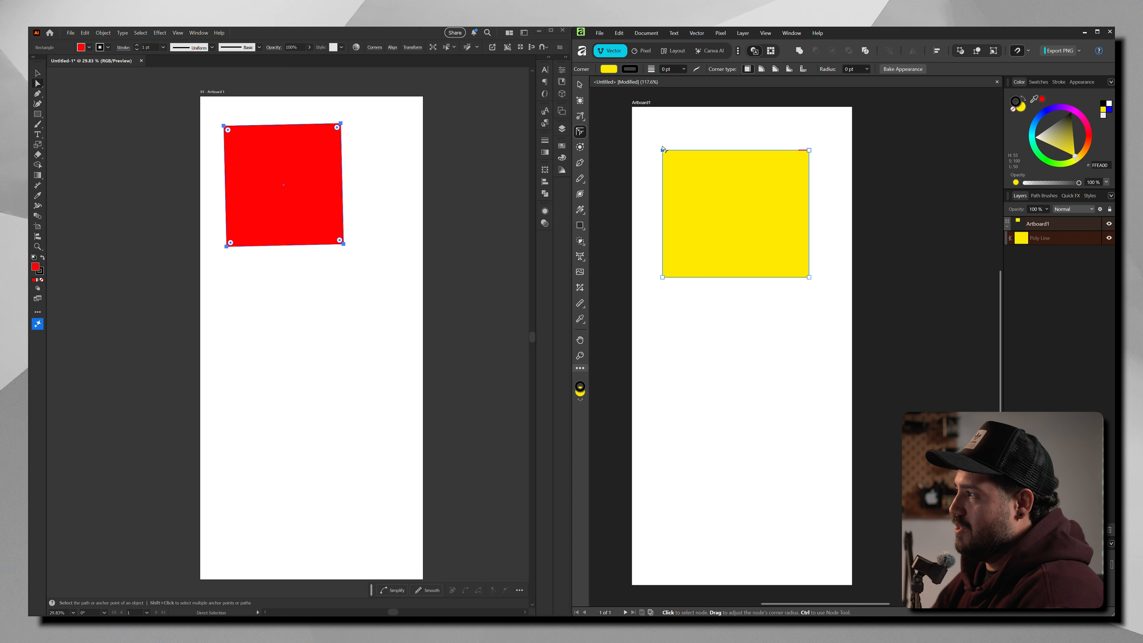
- Try rounding the yellow shape's upper-left corner, undo it, and round the upper-right and lower-left corners, the latter to about 102 pt
drag(664, 150, 678, 169)
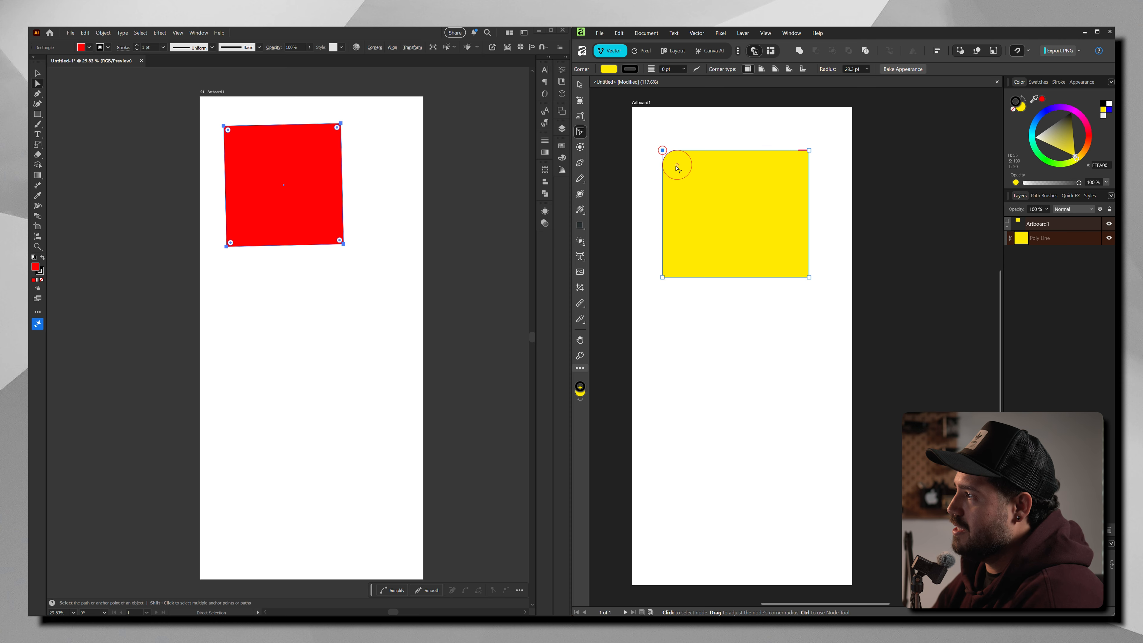
drag(678, 169, 786, 241)
key(ctrl+z)
drag(809, 151, 720, 235)
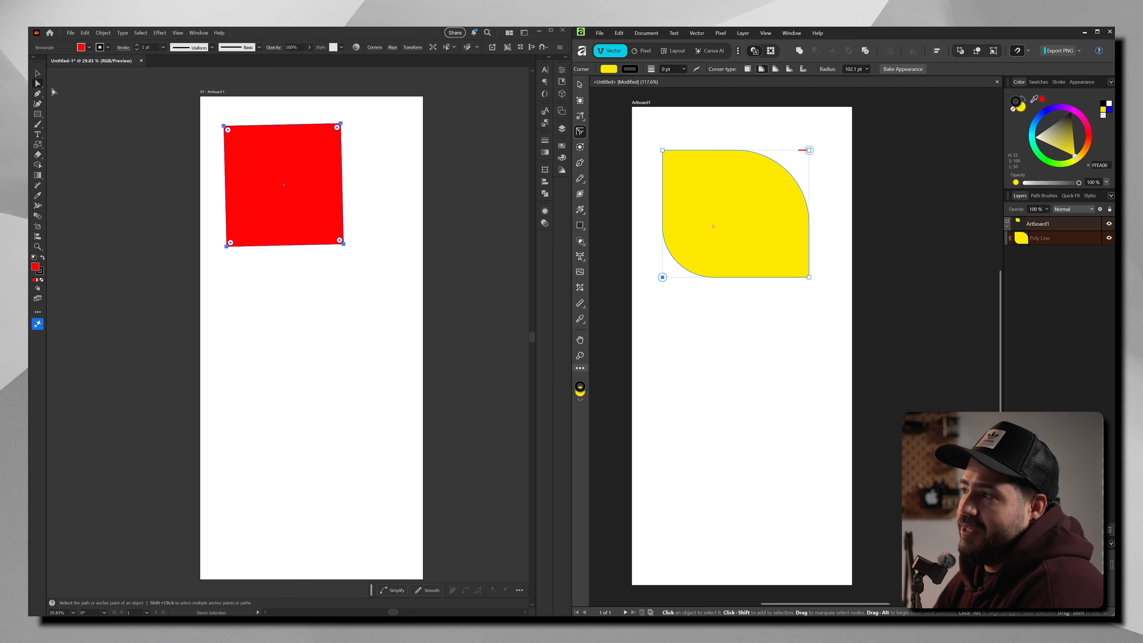
- In Illustrator, reselect the red square with Direct Selection and try rounding it from its upper-left corner
click(360, 165)
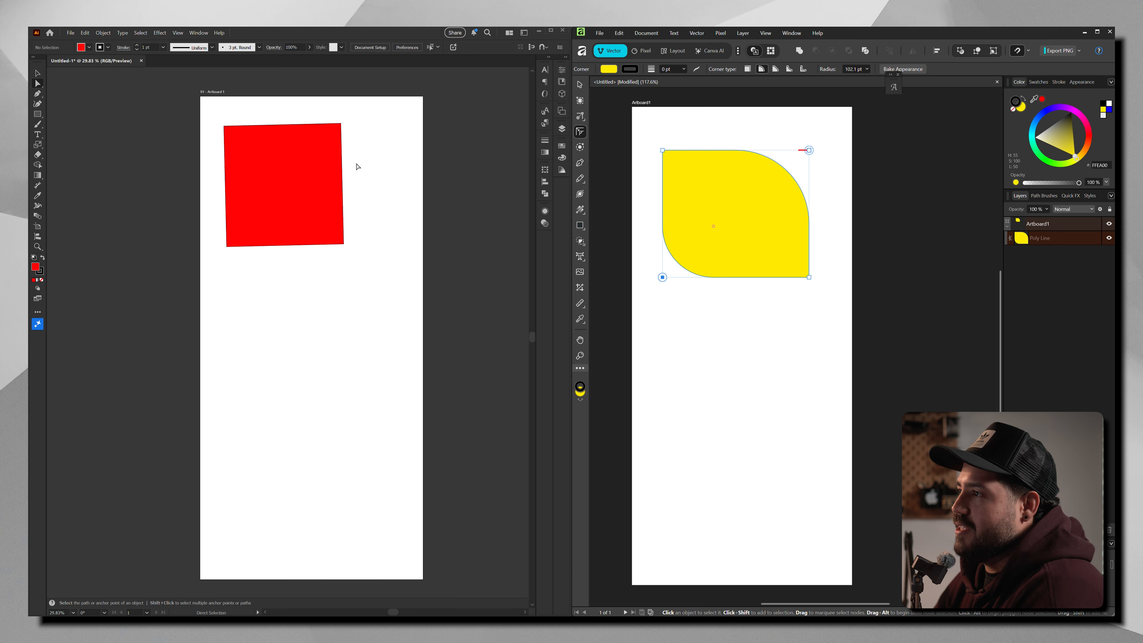
click(272, 151)
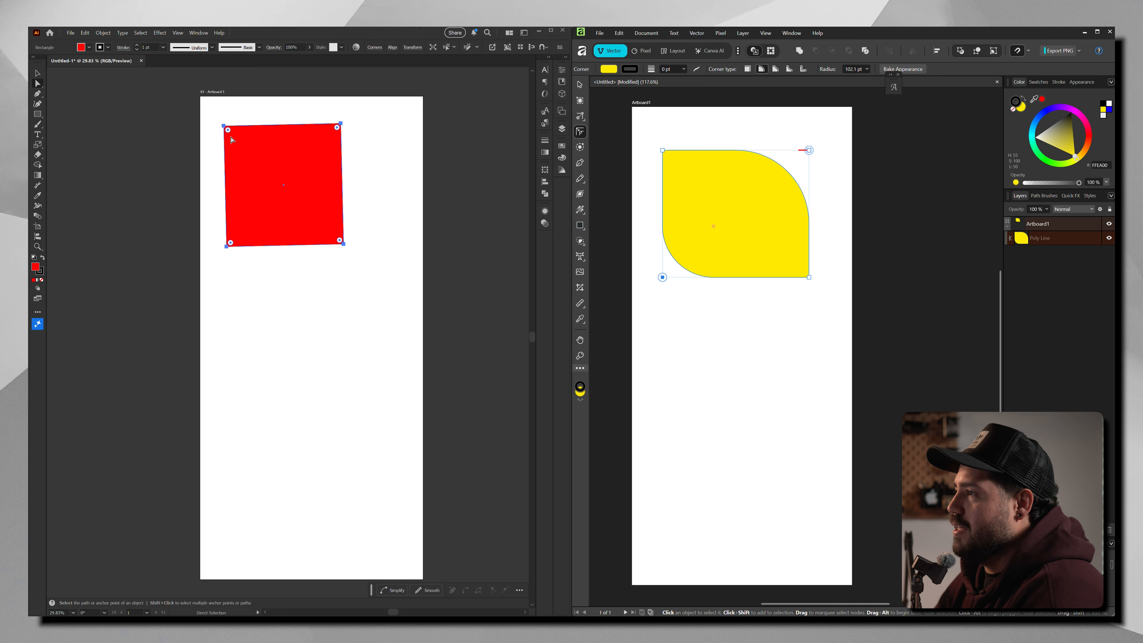
drag(243, 110, 205, 79)
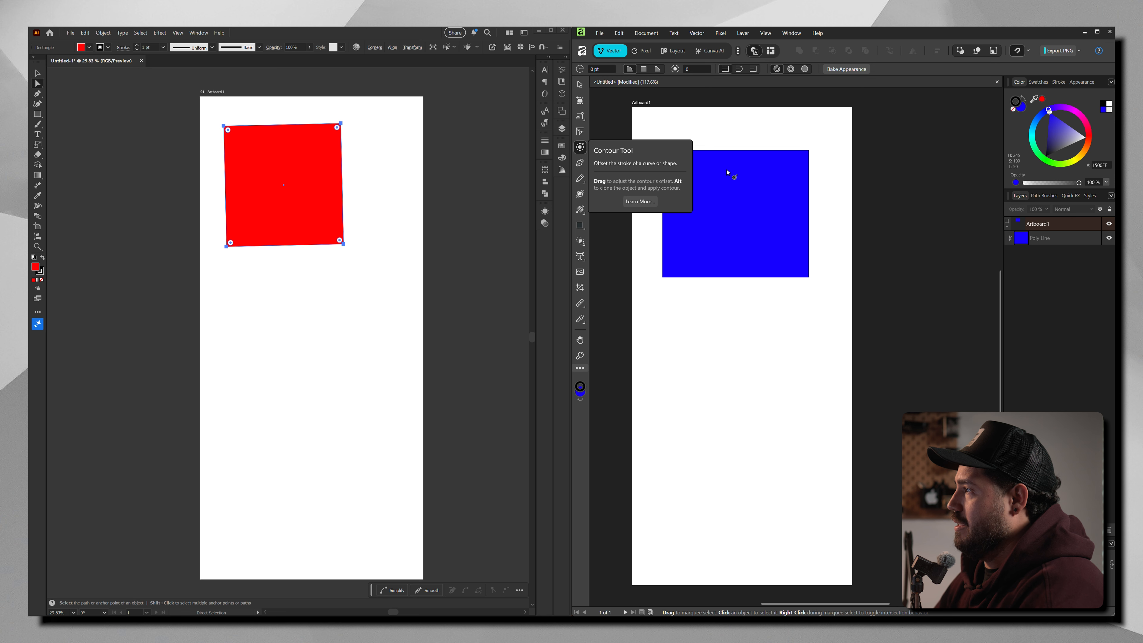
- In Affinity, try Contour Tool offsets on the blue shape, outward about 27 pt and inward about 39 pt
mouse_move(728, 171)
mouse_down()
mouse_move(756, 189)
mouse_move(742, 182)
mouse_up()
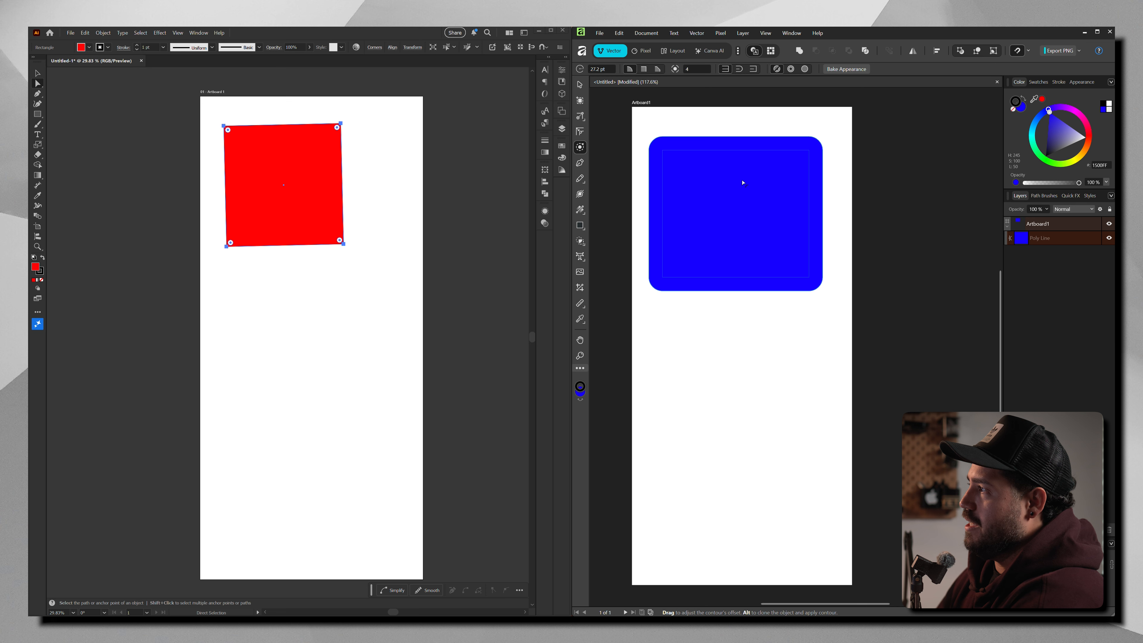
drag(743, 183, 707, 192)
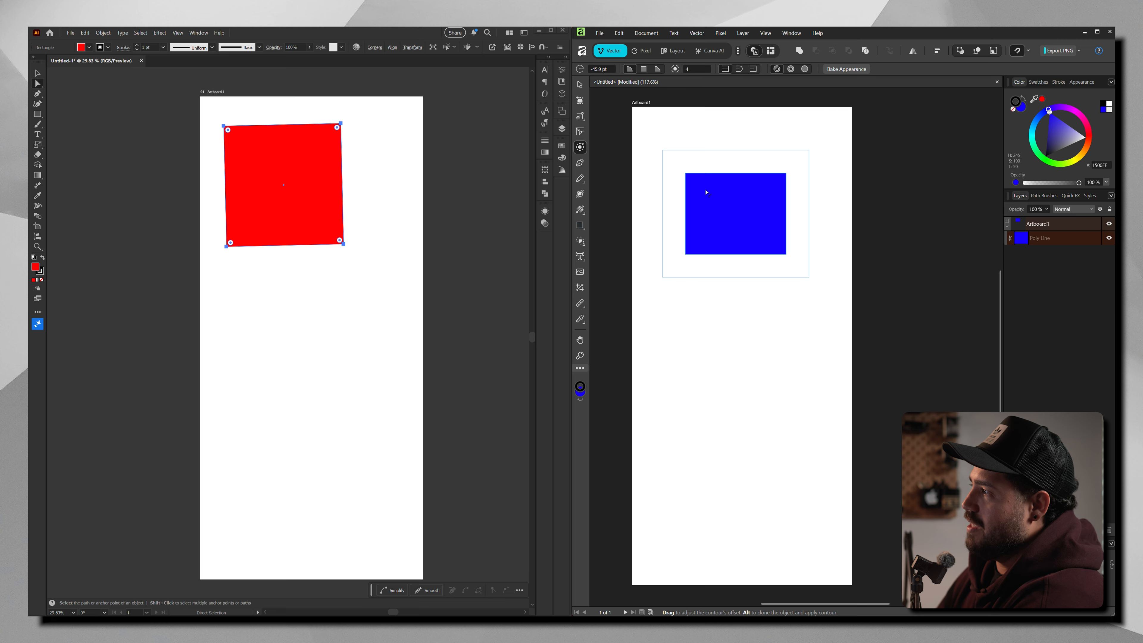
drag(706, 192, 681, 210)
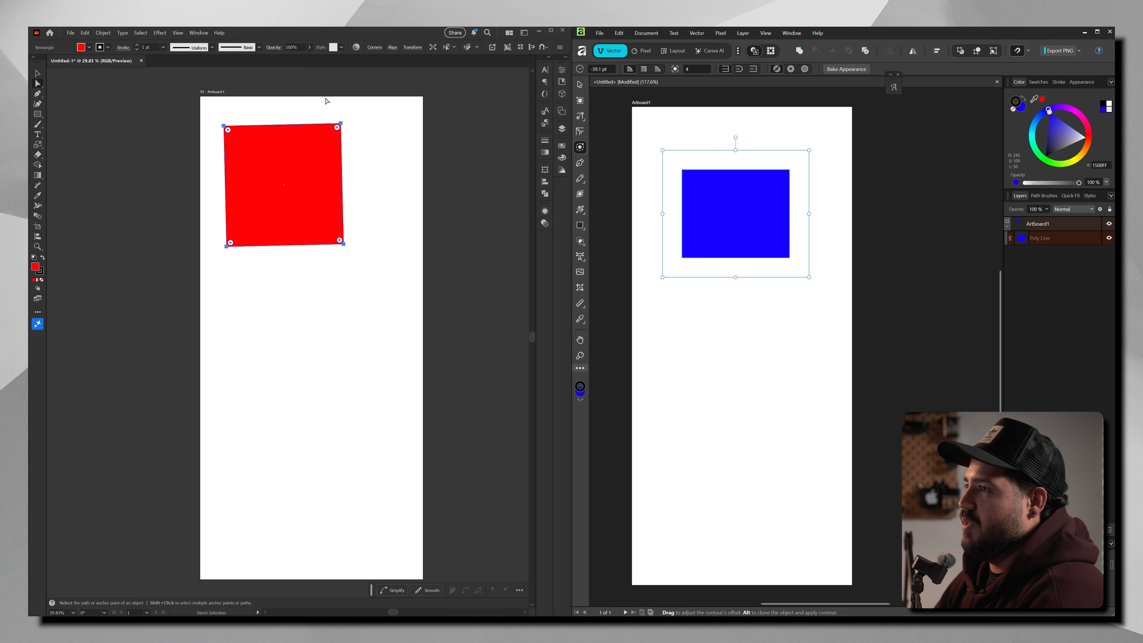
- In Illustrator, preview an Offset Path of 93 px with miter joins on the red square and cancel it
click(103, 33)
mouse_move(136, 290)
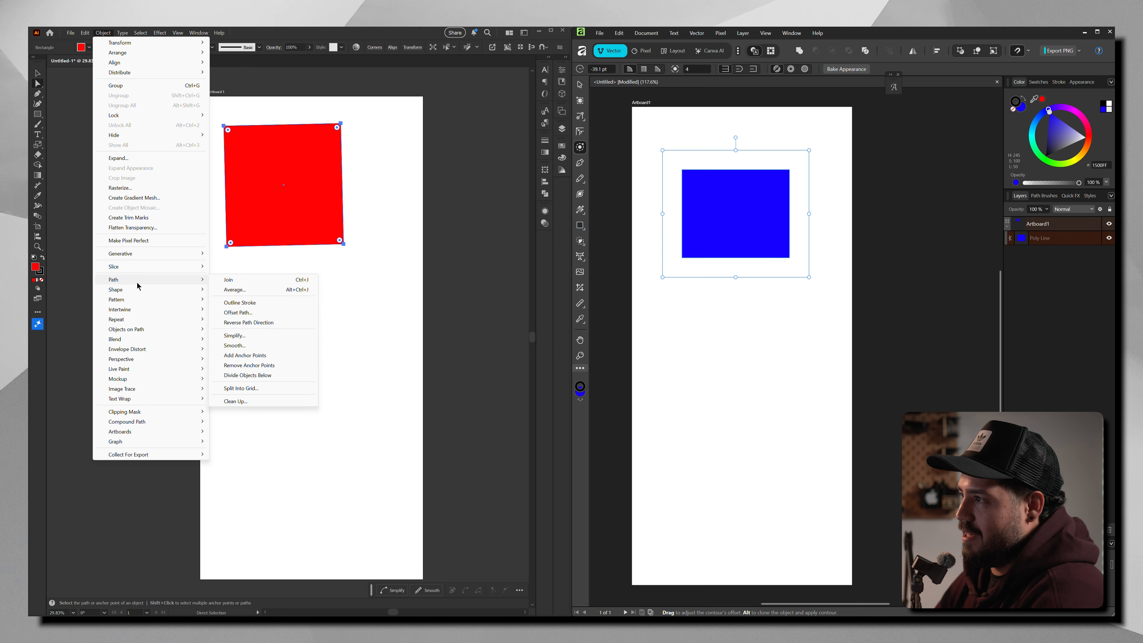
click(238, 313)
scroll(797, 279, up, 5)
scroll(797, 280, up, 17)
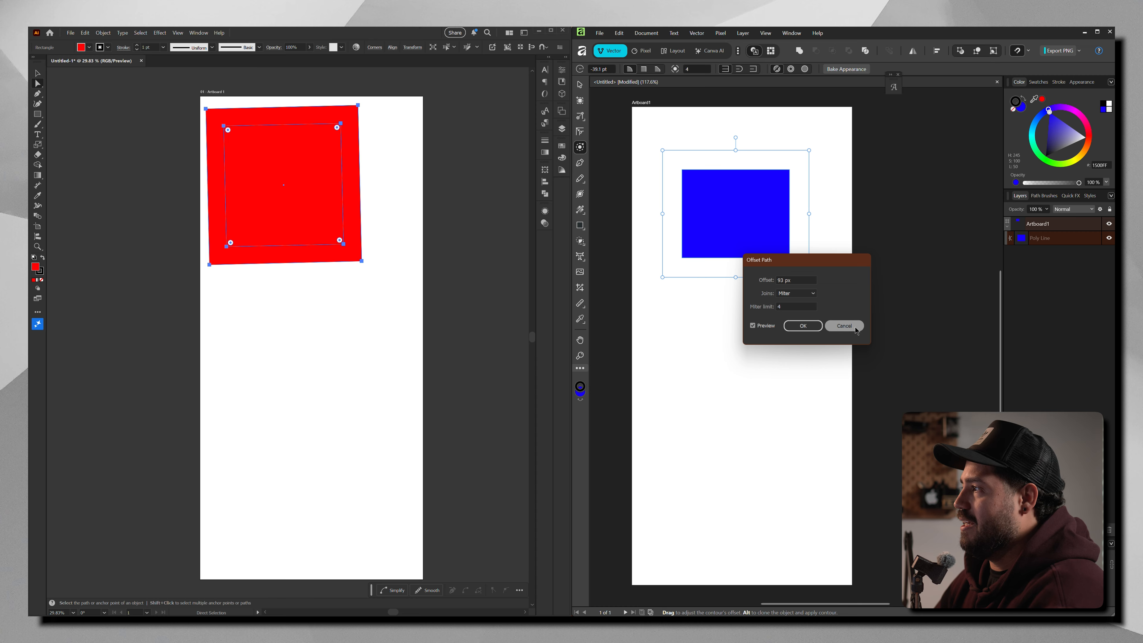
click(844, 325)
- In Affinity, try an outward contour of about 17.6 pt on the blue shape and undo the contour
drag(761, 207, 791, 190)
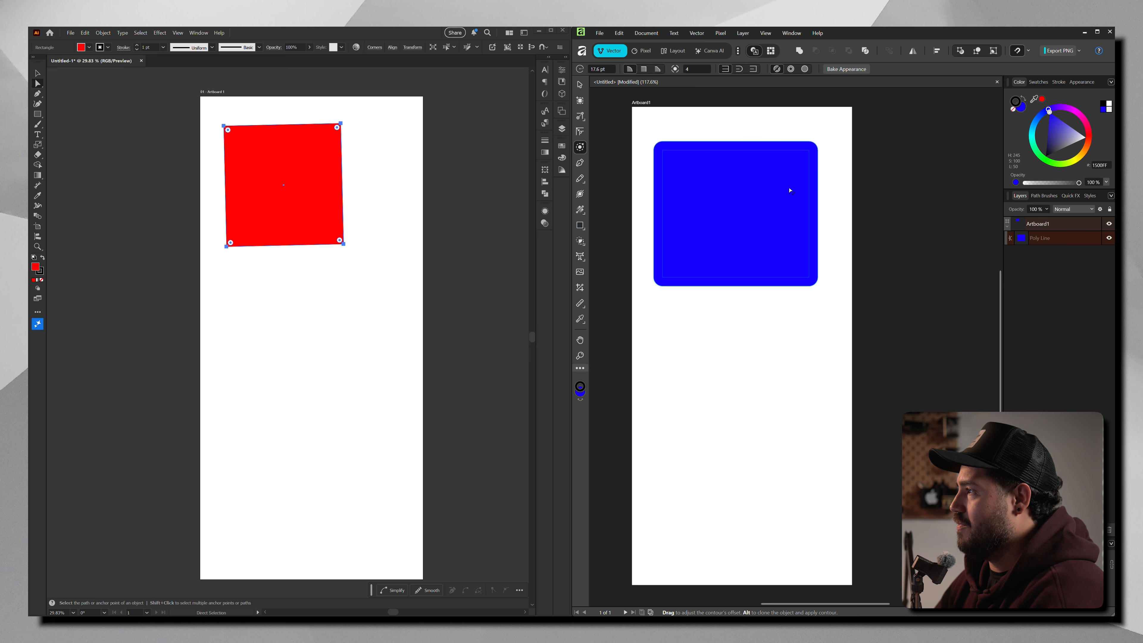
key(ctrl+z)
- With the Pen Tool, draw an open path below the blue shape using six corner nodes and a curved end node
click(580, 163)
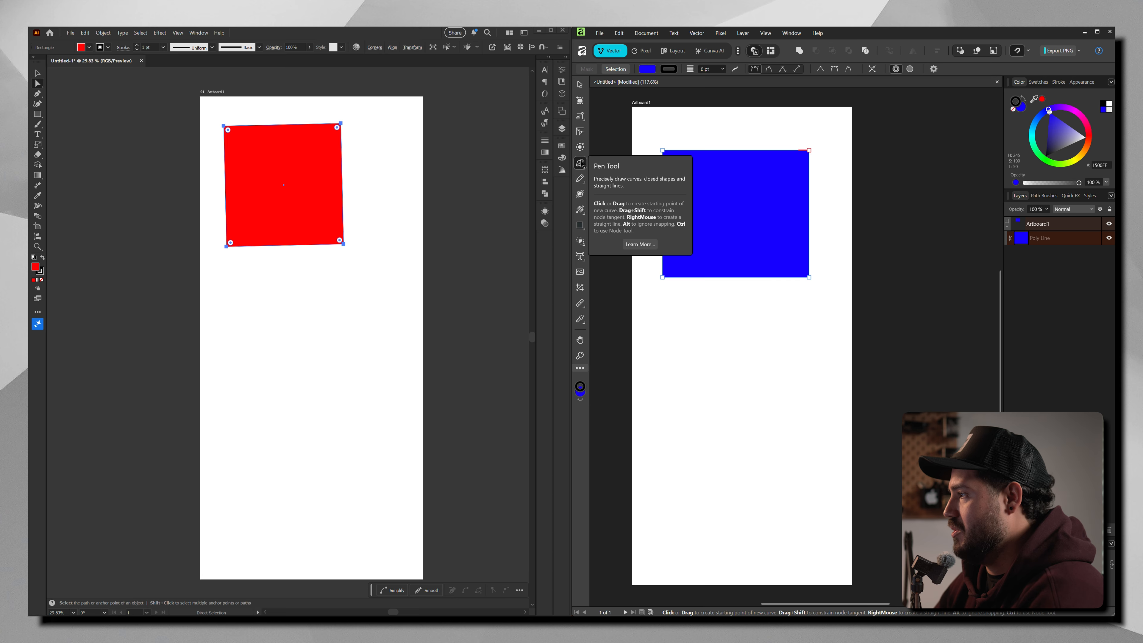
click(662, 328)
click(742, 321)
click(799, 320)
click(787, 363)
click(730, 371)
click(677, 368)
drag(671, 387, 689, 431)
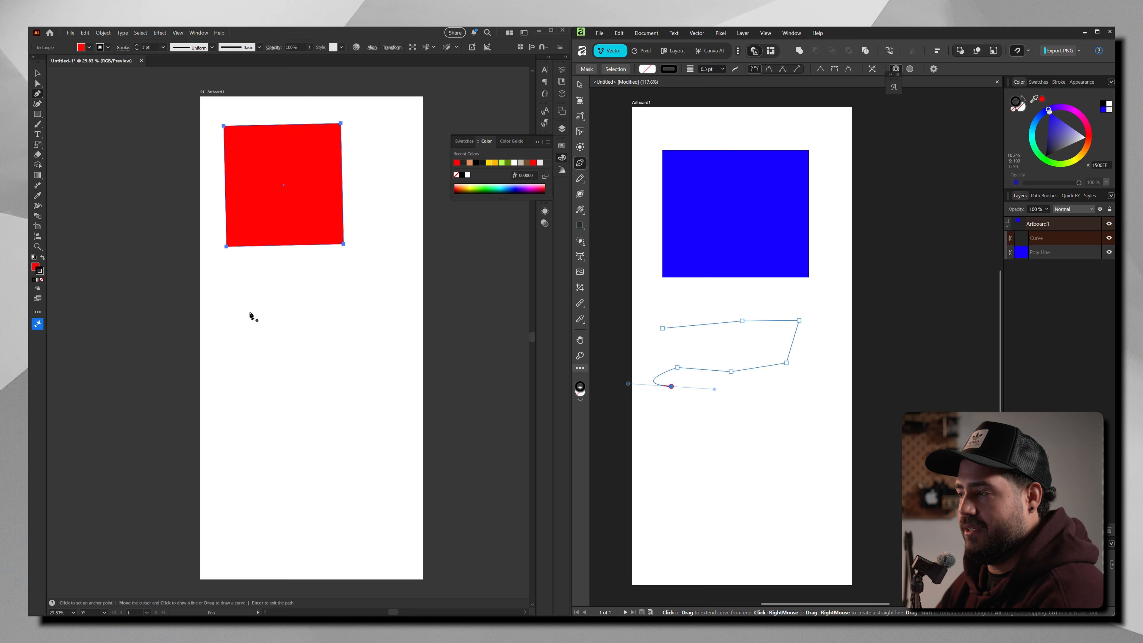
- In Illustrator, draw a self-crossing red pen path of six anchors below the red square, starting with a curved segment
drag(226, 319, 267, 305)
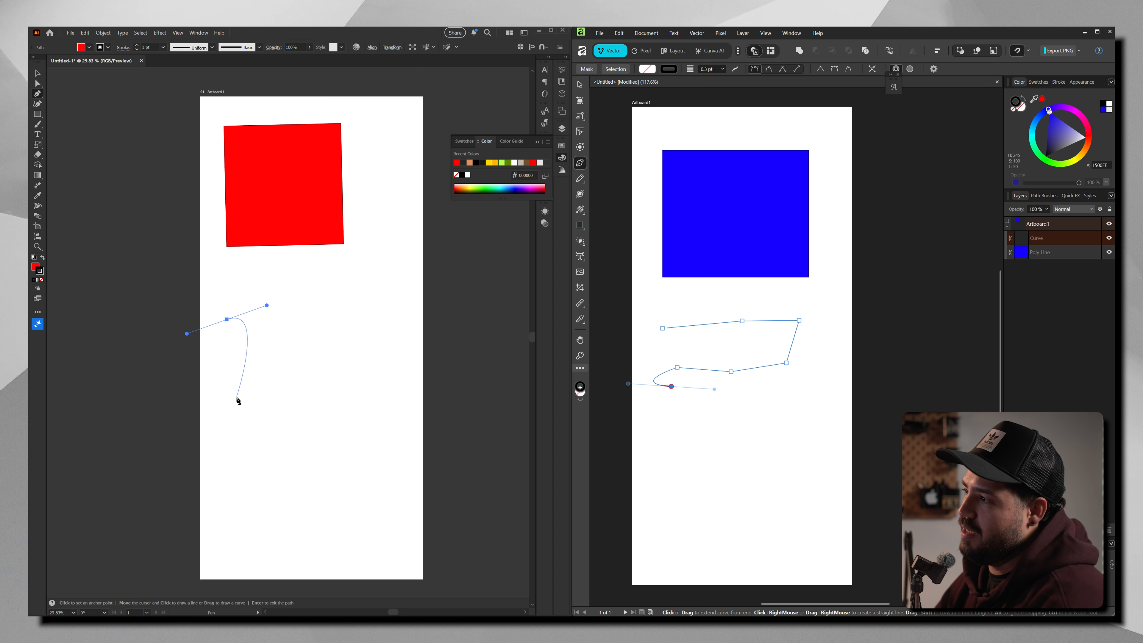
click(351, 325)
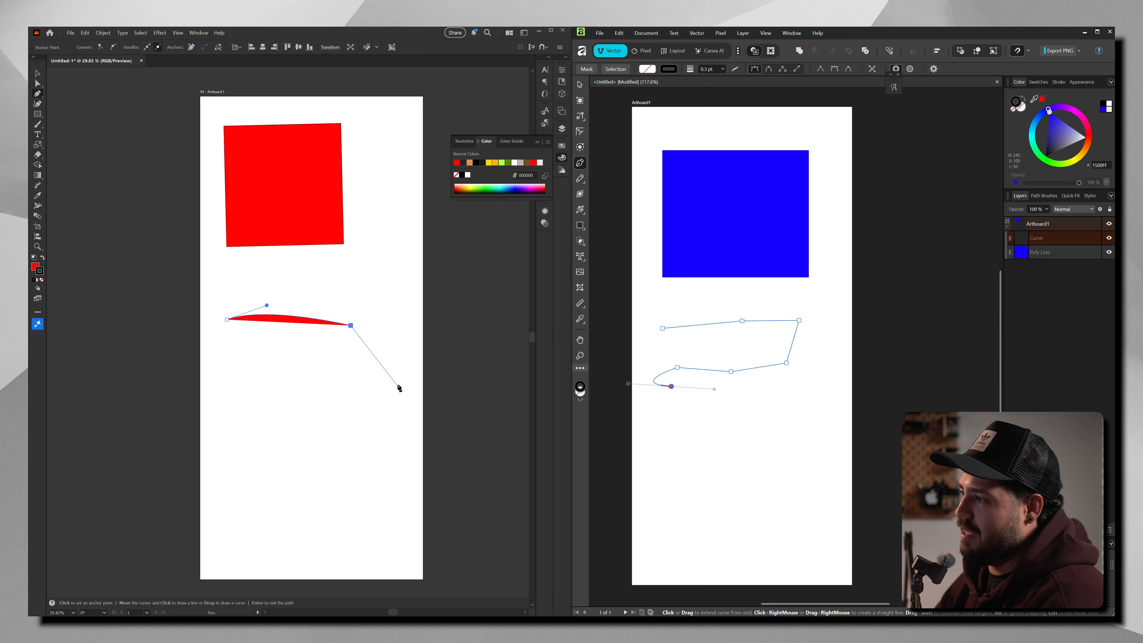
click(238, 401)
click(345, 441)
click(373, 356)
click(255, 356)
- In Affinity, extend the open curve by two nodes and turn on Rubber band mode for the Pen Tool
click(675, 400)
click(725, 425)
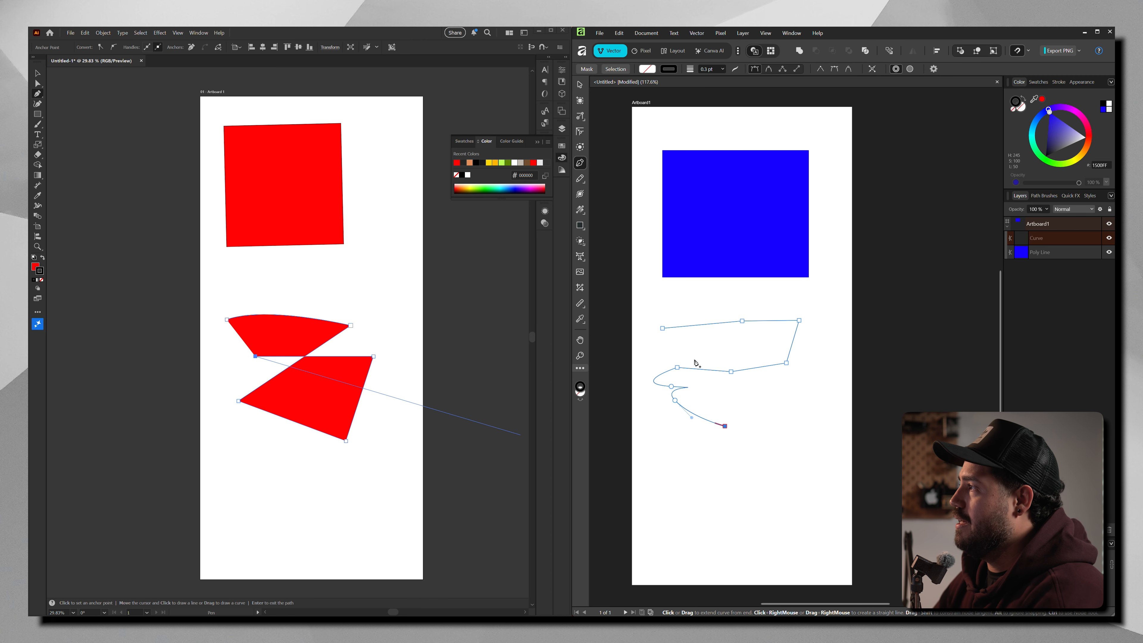
click(934, 69)
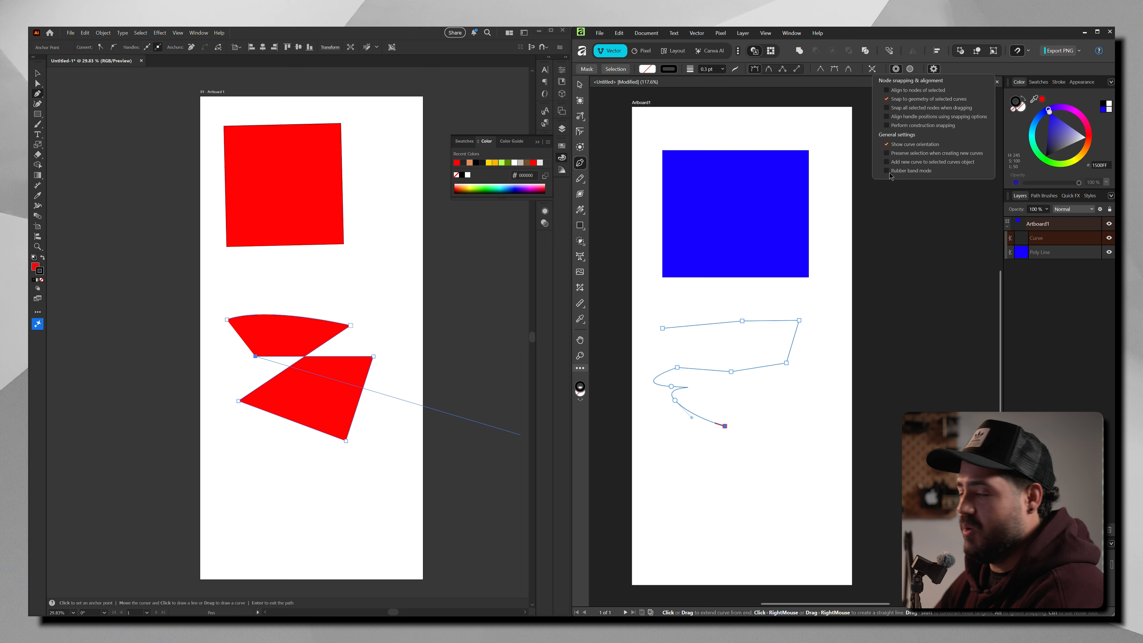
click(887, 171)
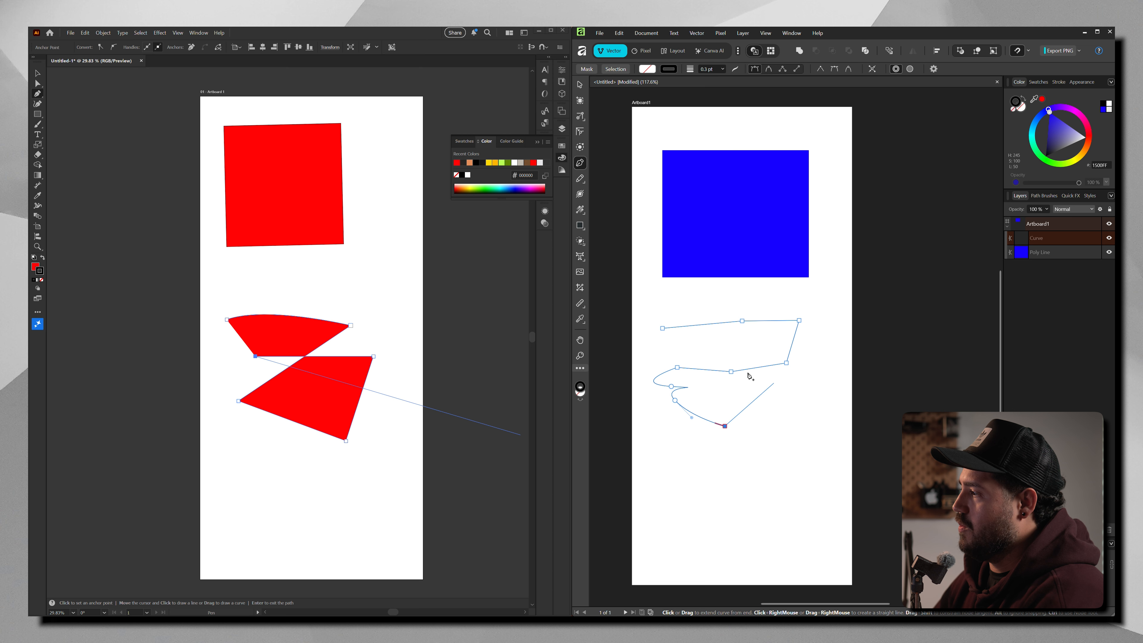
- Continue the Affinity curve with a straight segment and several curved loops down the lower part of the artboard
click(809, 362)
drag(806, 459, 762, 562)
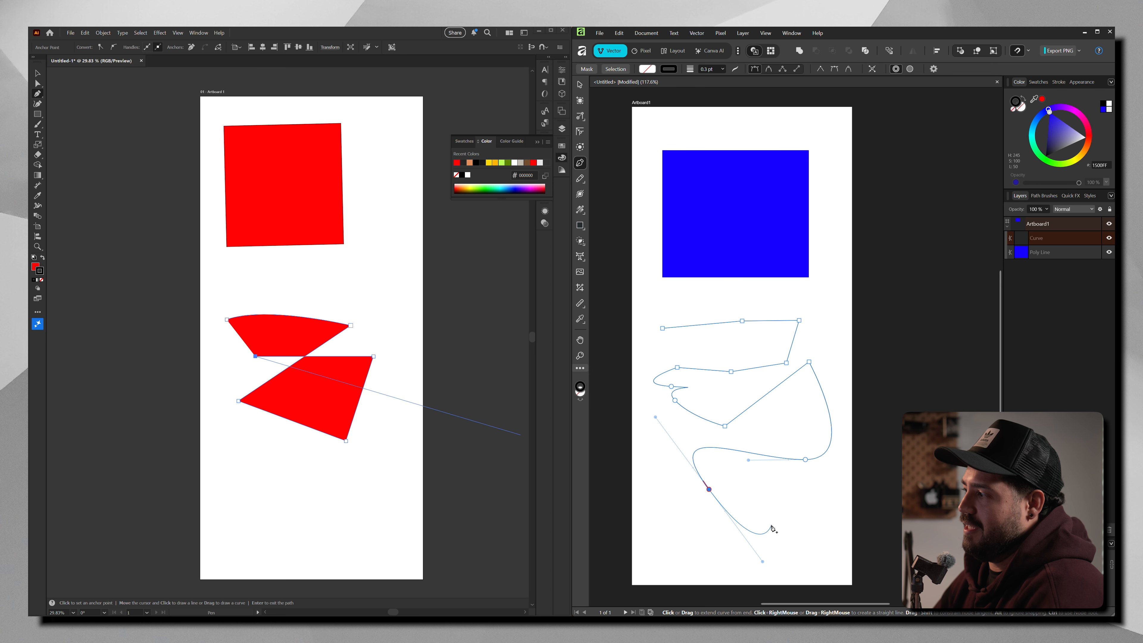
click(798, 483)
drag(663, 457, 649, 491)
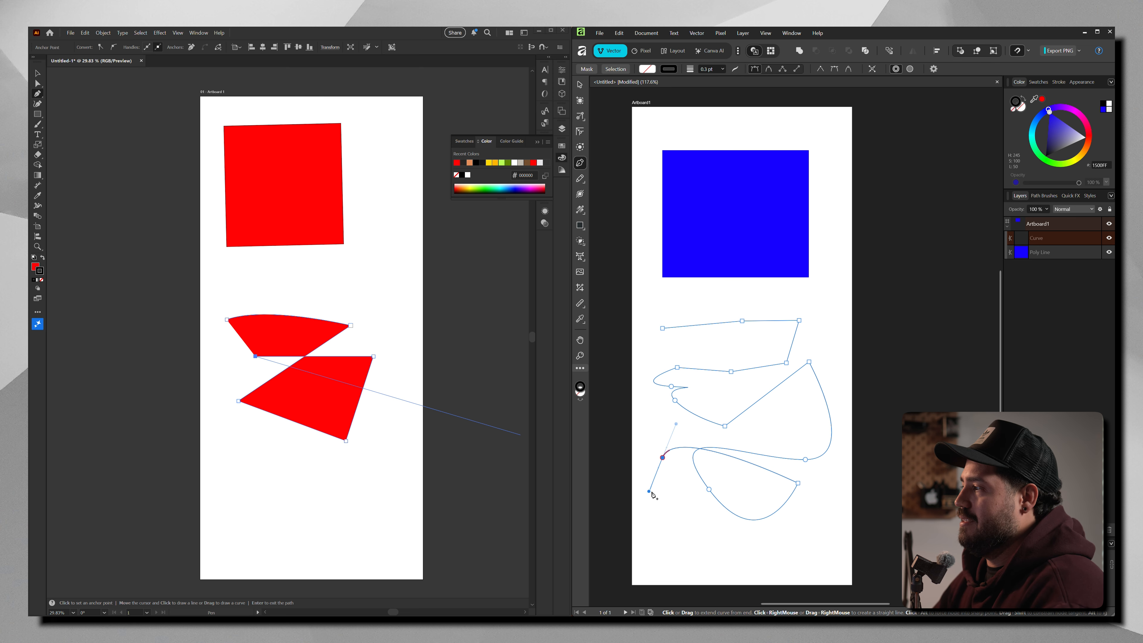
- Undo every Pen Tool node in Affinity until the whole curve below the blue shape is removed
key(ctrl+z)
key(ctrl+z)
key(ctrl+z)
key(ctrl+z)
key(ctrl+z)
key(ctrl+z)
key(ctrl+z)
key(ctrl+z)
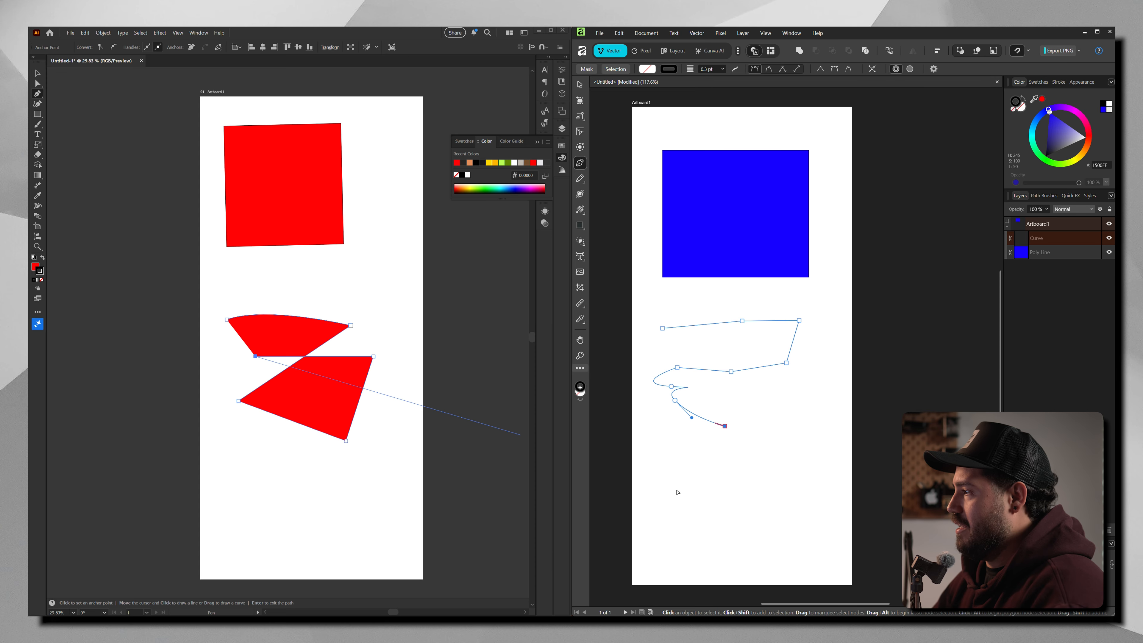
key(ctrl+z)
key(ctrl+z)
key(ctrl+z)
key(ctrl+z)
key(ctrl+z)
key(ctrl+z)
key(ctrl+z)
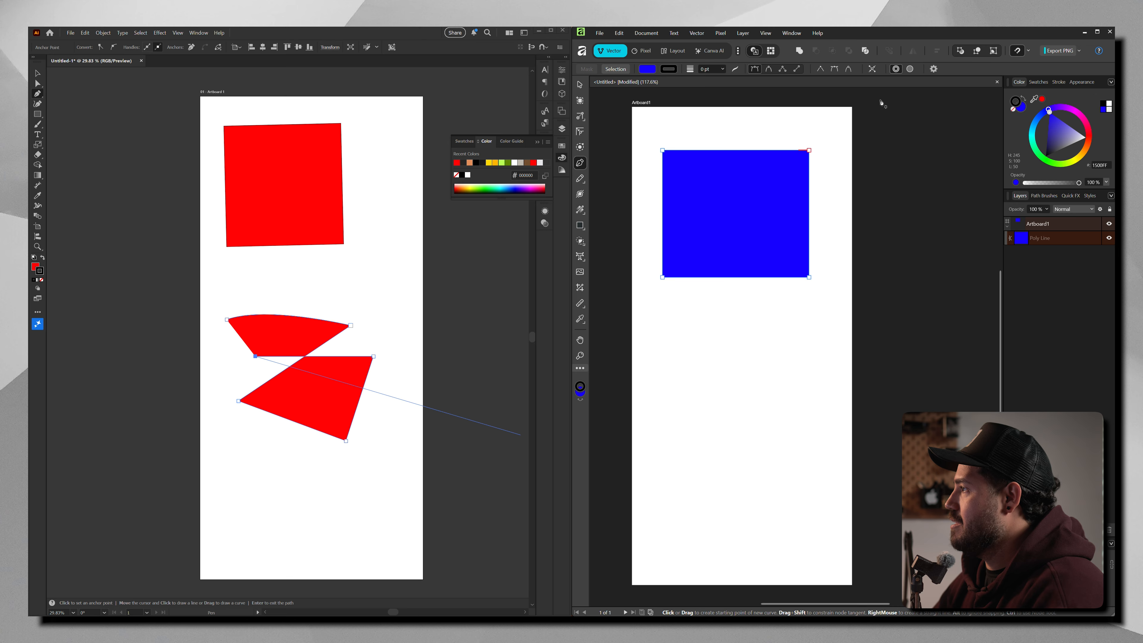
- In Affinity, check the Pen Tool settings and draw freehand Pencil Tool curves in the blank area below the blue shape
click(933, 68)
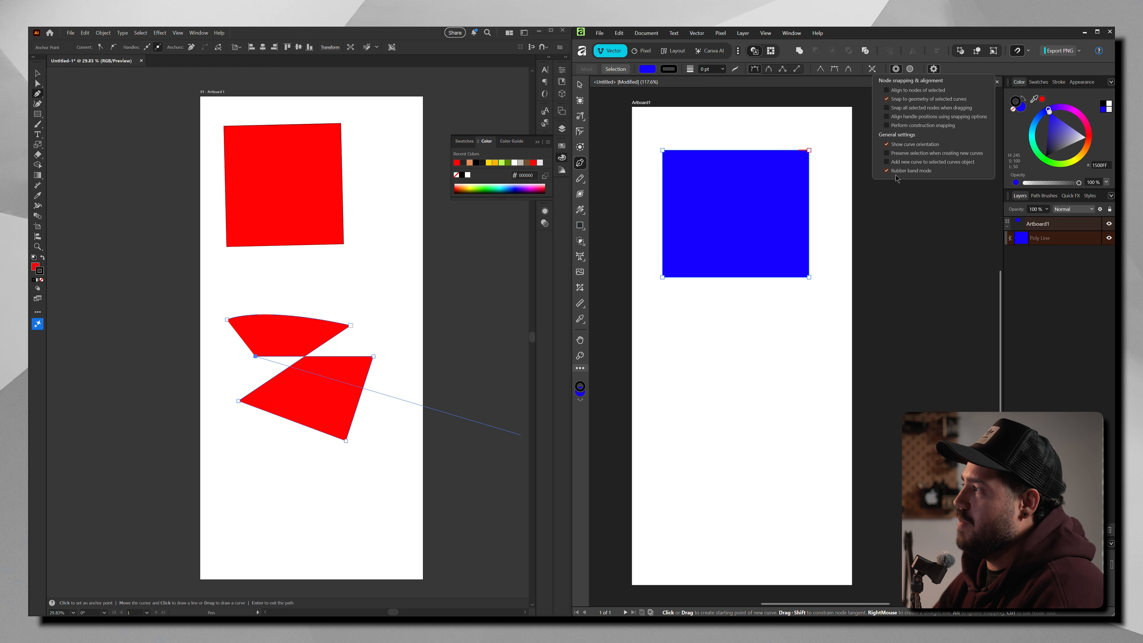
click(581, 178)
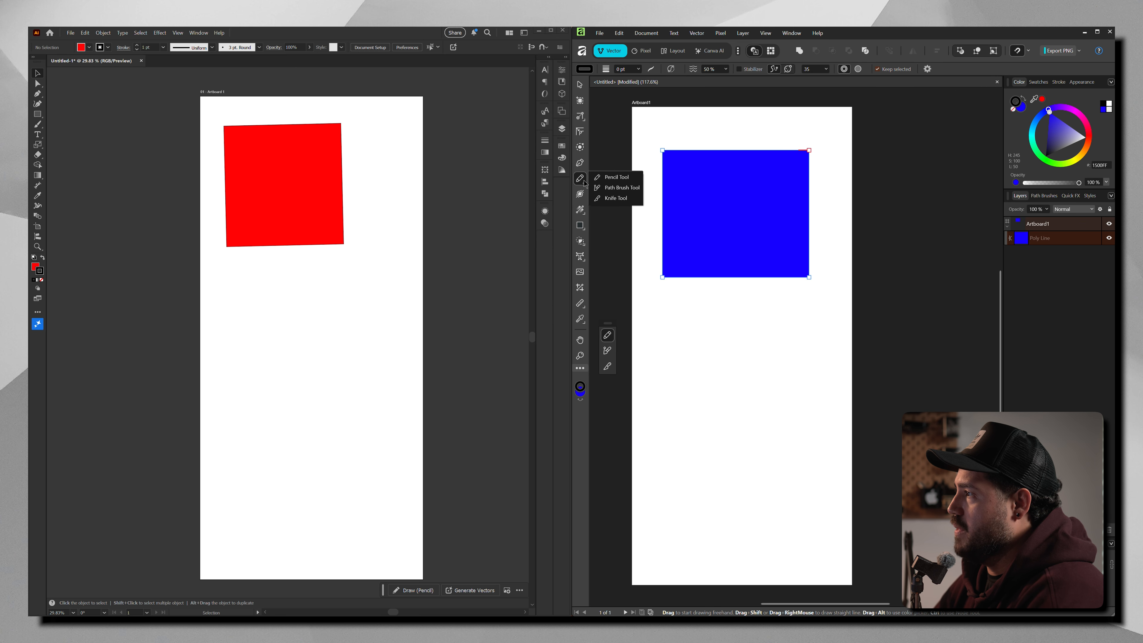
click(644, 357)
mouse_move(649, 351)
mouse_down()
mouse_move(667, 328)
mouse_move(707, 326)
mouse_move(696, 384)
mouse_move(779, 372)
mouse_move(779, 314)
mouse_up()
mouse_move(795, 332)
mouse_down()
mouse_move(779, 424)
mouse_move(722, 401)
mouse_move(675, 440)
mouse_move(749, 448)
mouse_move(715, 330)
mouse_move(737, 401)
mouse_up()
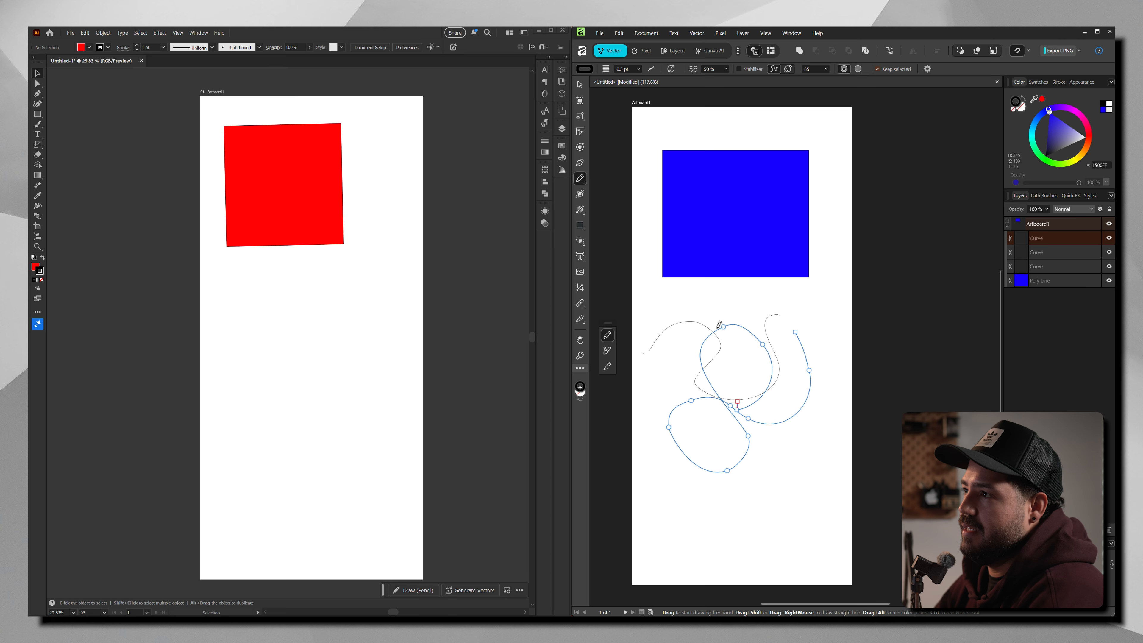
- Draw a winding Pencil path below Illustrator's red square, and undo all the pencil curves in Affinity
click(43, 124)
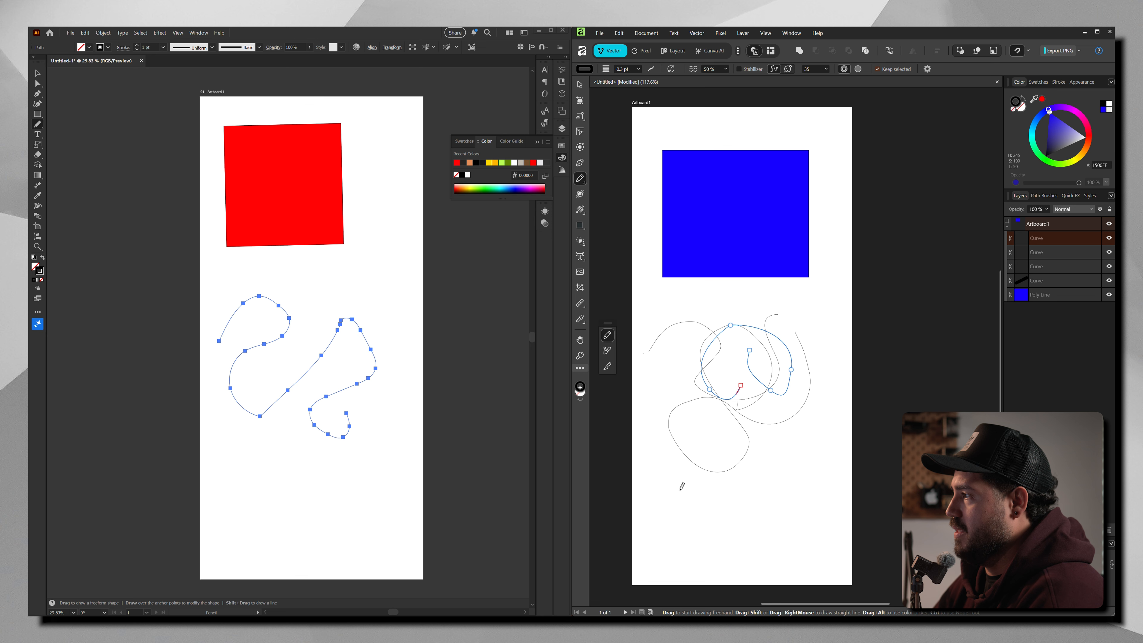
key(ctrl+z)
key(ctrl+z)
key(ctrl+z)
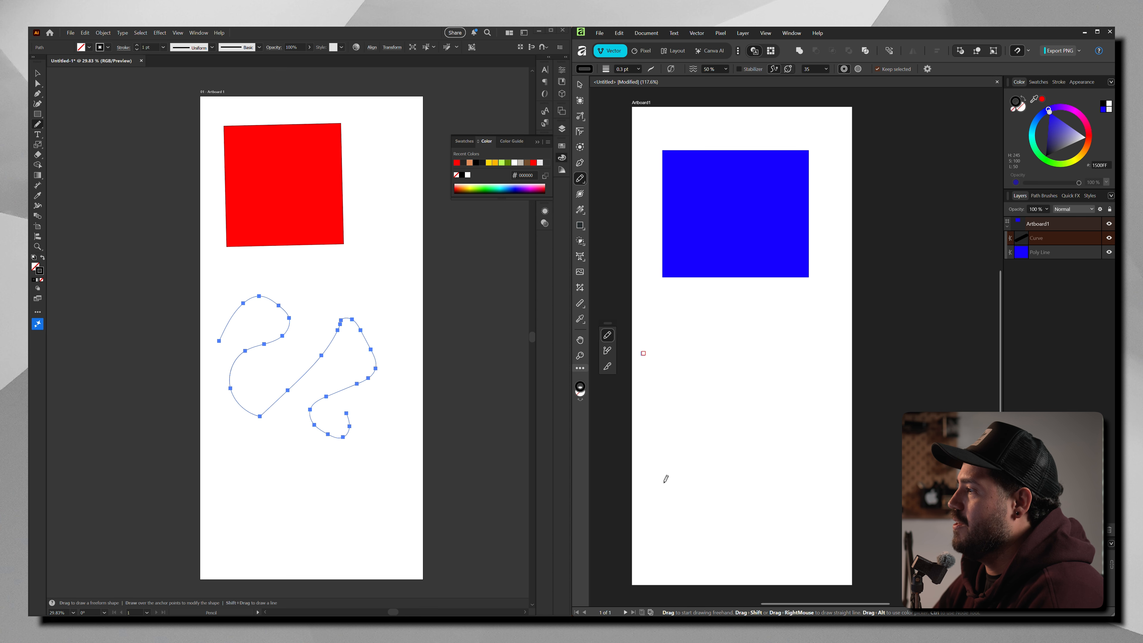
key(ctrl+z)
- In Affinity, draw a wavy pencil curve below the blue shape, turn on Stabilize and draw a longer winding curve beneath it
mouse_move(656, 347)
mouse_down()
mouse_move(683, 313)
mouse_move(714, 329)
mouse_move(716, 374)
mouse_move(733, 324)
mouse_move(778, 324)
mouse_move(755, 362)
mouse_move(782, 353)
mouse_up()
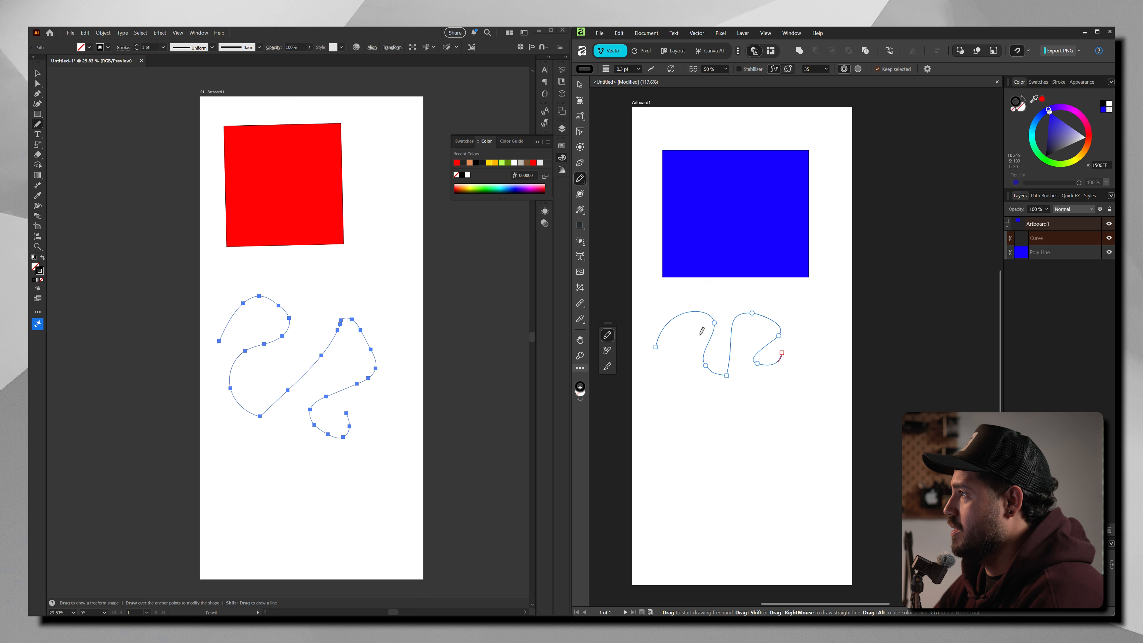
click(739, 70)
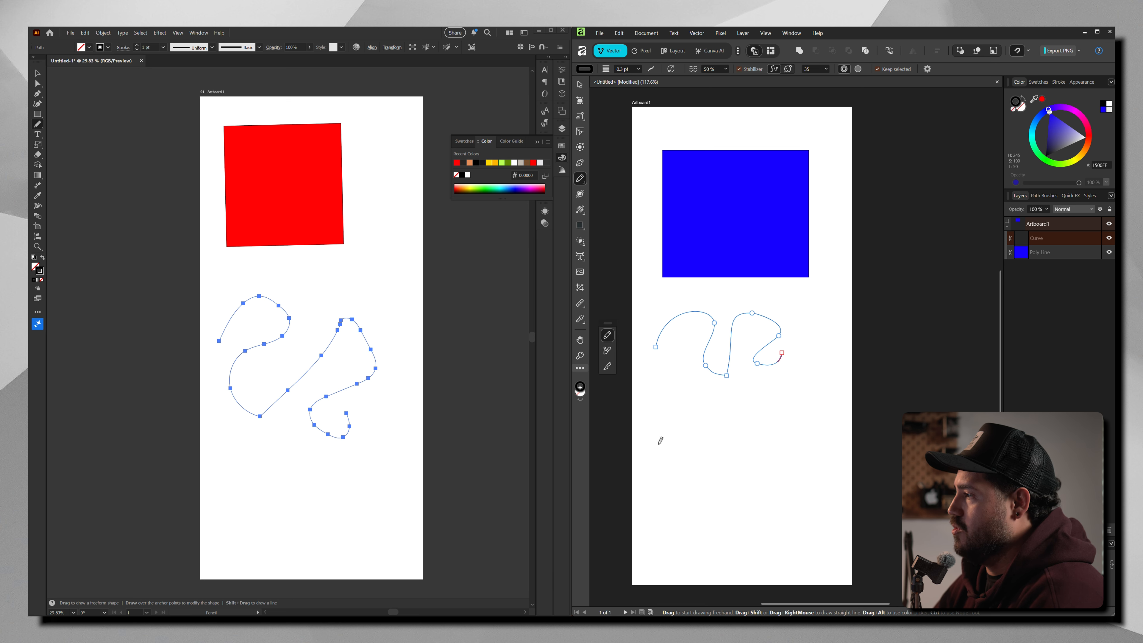
mouse_move(641, 438)
mouse_down()
mouse_move(695, 452)
mouse_move(716, 417)
mouse_move(747, 408)
mouse_move(745, 468)
mouse_move(793, 432)
mouse_move(808, 395)
mouse_move(829, 466)
mouse_move(738, 497)
mouse_move(650, 448)
mouse_up()
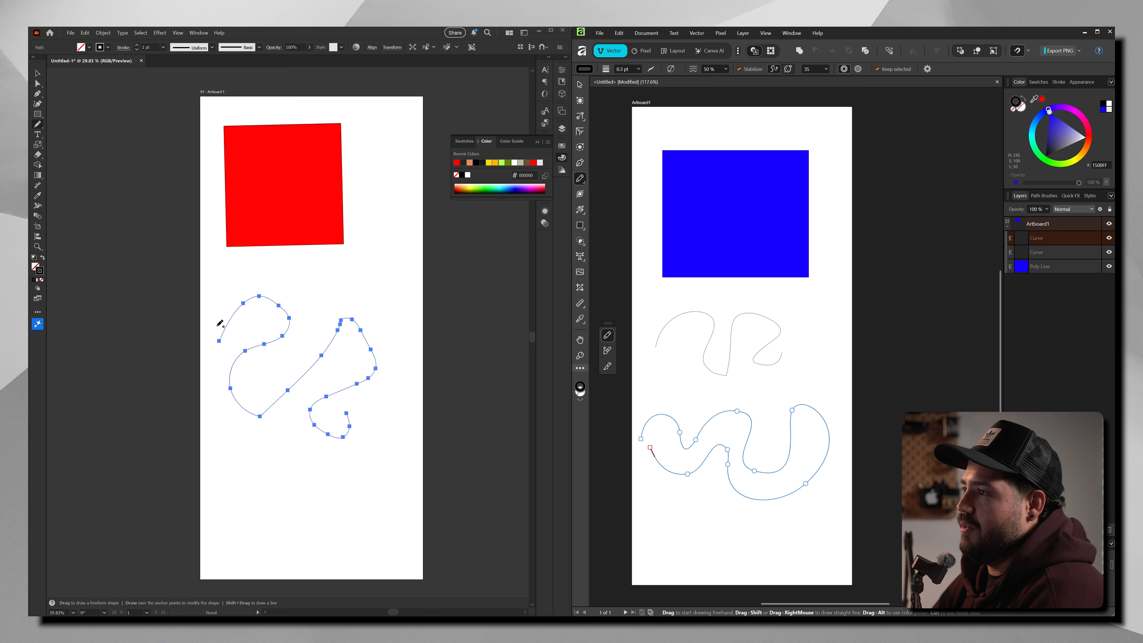
- Review the fidelity and editing options of Illustrator's Pencil Tool without changing them
double_click(38, 124)
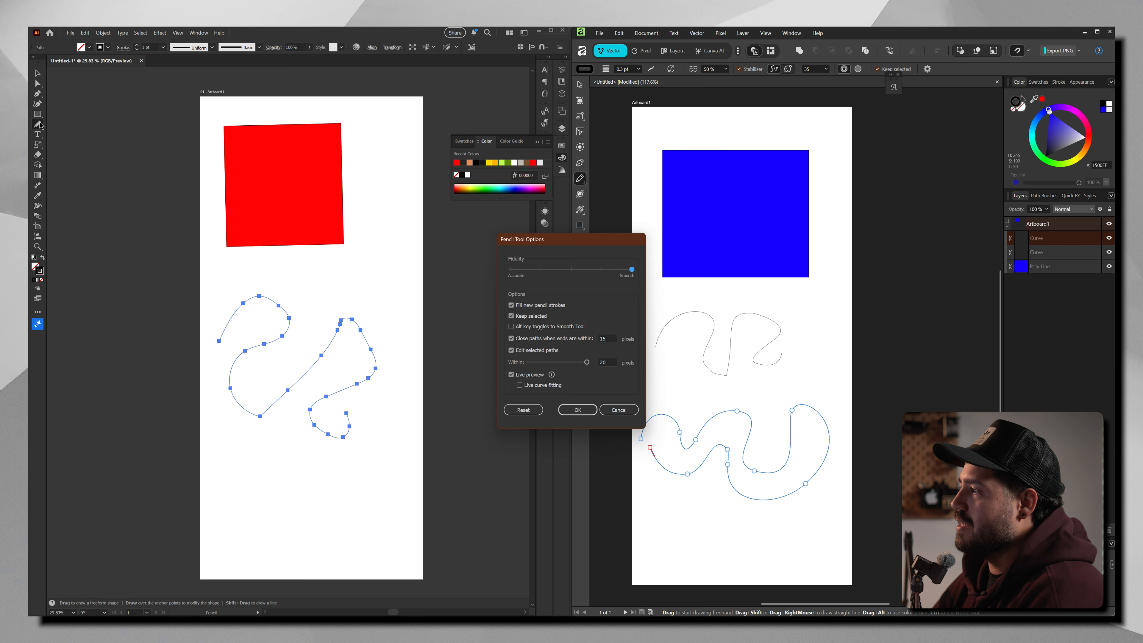
drag(578, 248, 463, 237)
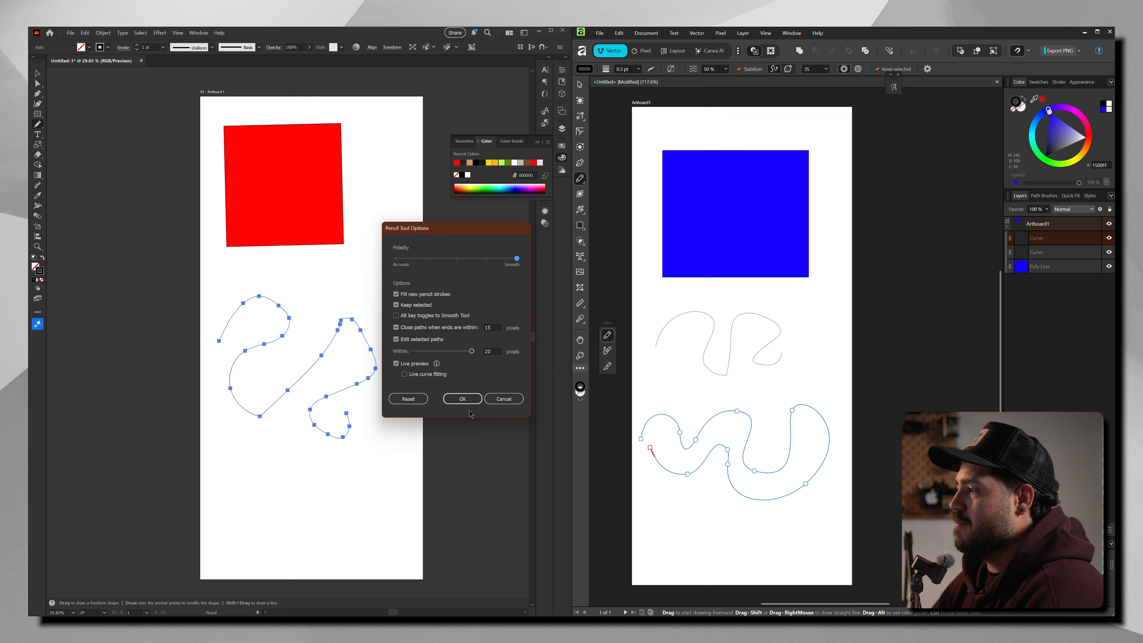
click(499, 399)
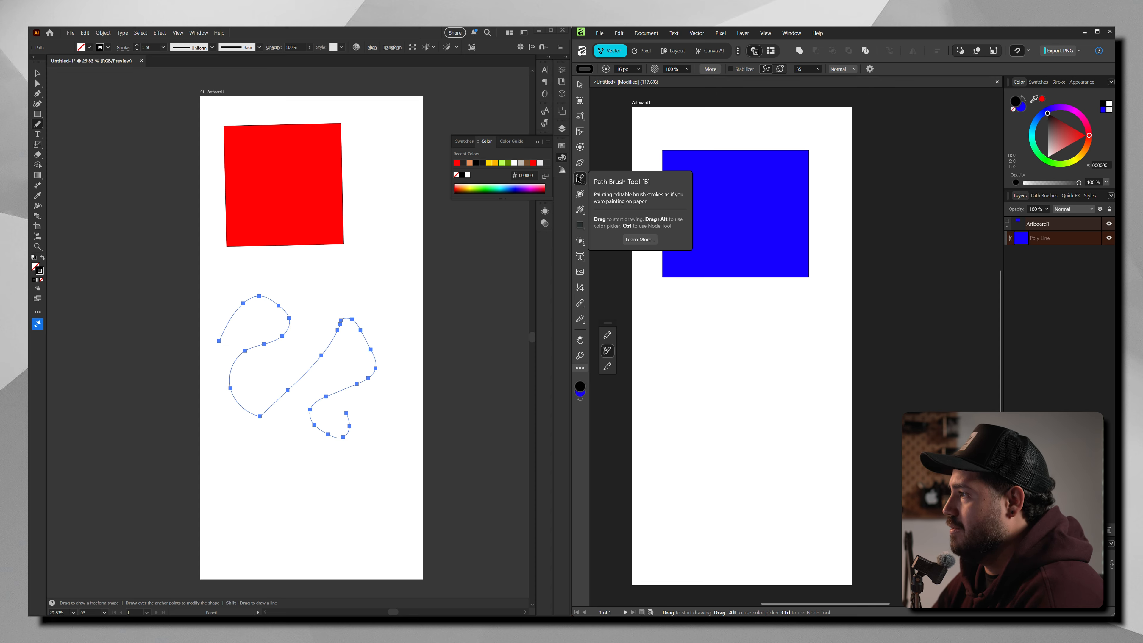
- Paint a looping black stroke below the blue shape with Affinity's Path Brush Tool, and replace Illustrator's brush stroke with a longer looping one
mouse_move(646, 335)
mouse_down()
mouse_move(684, 332)
mouse_move(662, 415)
mouse_move(764, 313)
mouse_move(769, 443)
mouse_move(784, 424)
mouse_up()
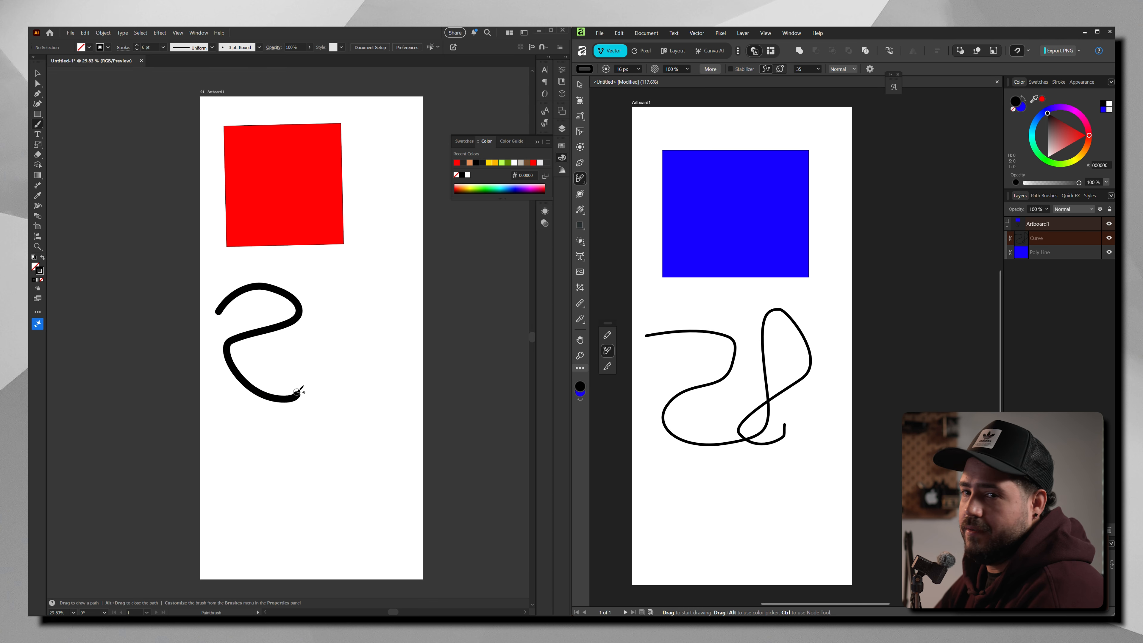
key(ctrl+z)
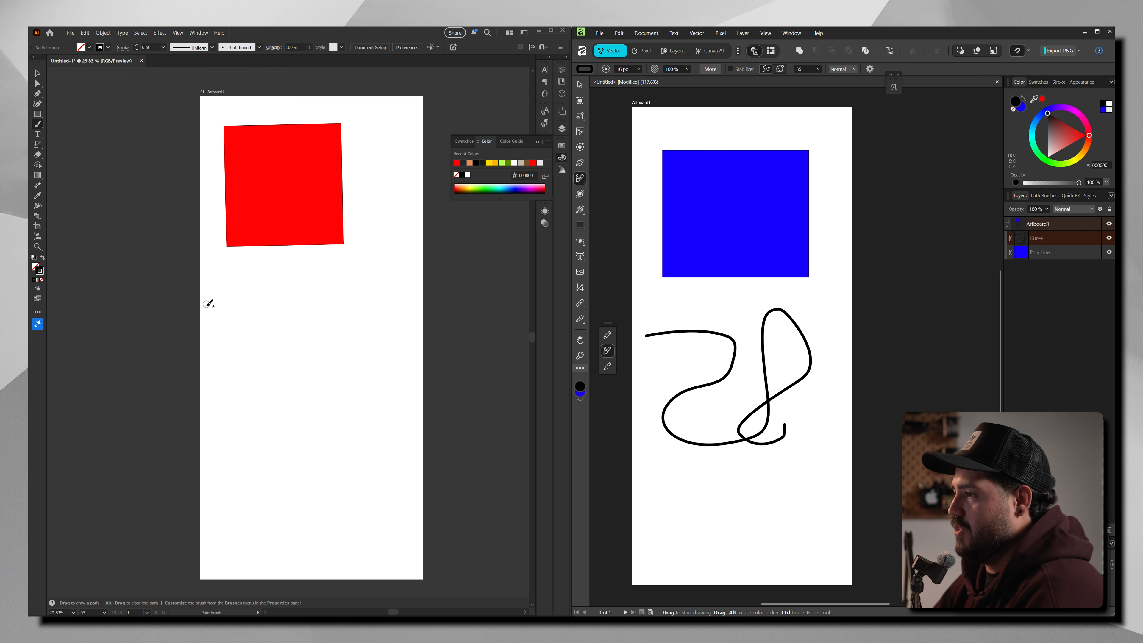
mouse_move(220, 323)
mouse_down()
mouse_move(270, 291)
mouse_move(364, 392)
mouse_move(297, 378)
mouse_move(198, 408)
mouse_move(219, 425)
mouse_up()
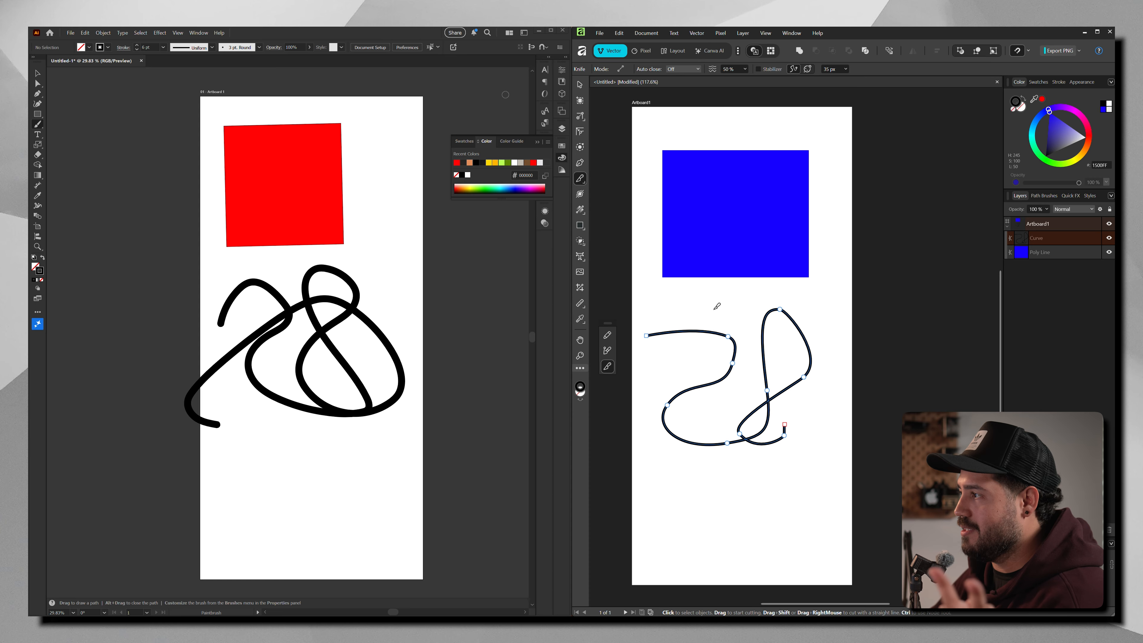
- In Affinity, slice the black brush curve with the Knife Tool and cut the blue shape with two vertical and two horizontal cuts
drag(690, 306, 703, 408)
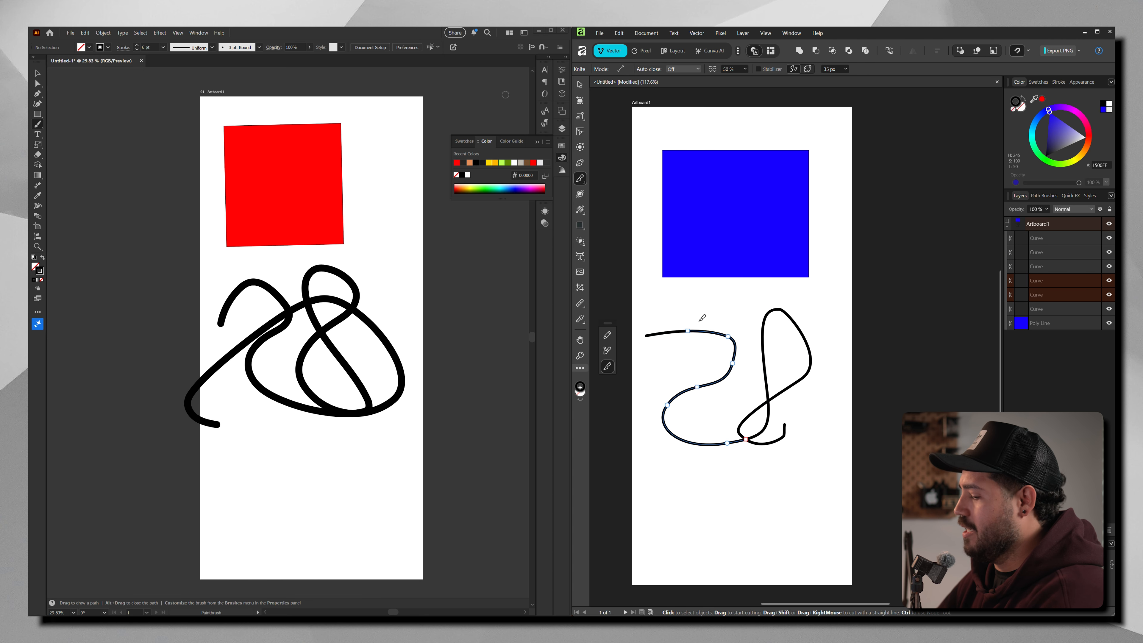
click(737, 157)
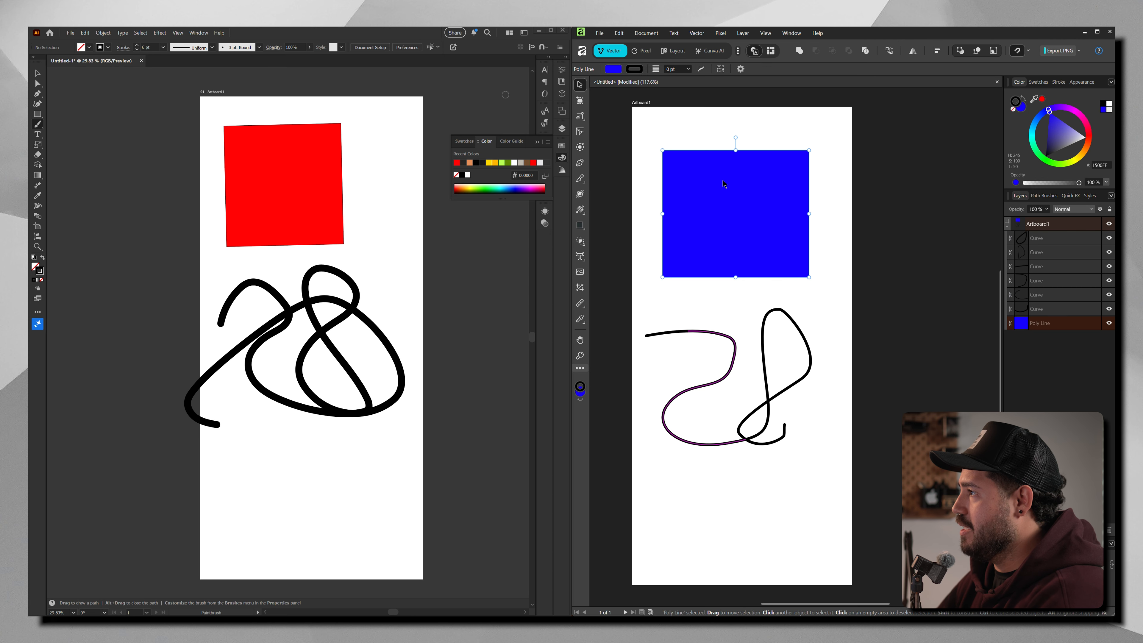
drag(704, 132, 705, 281)
drag(656, 177, 839, 181)
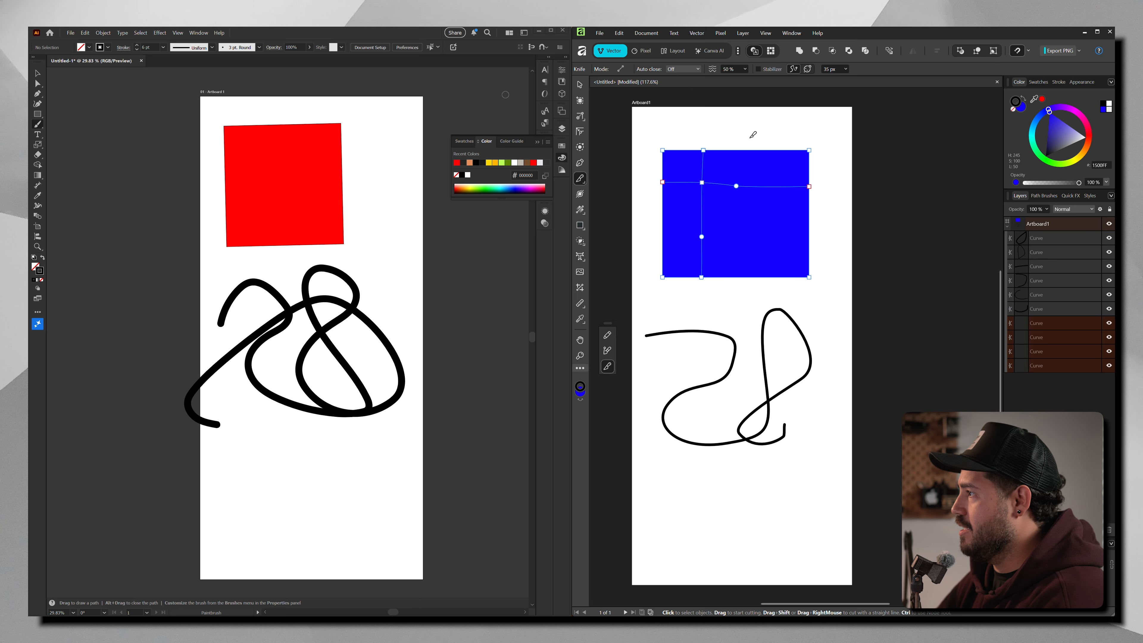
drag(751, 137, 751, 291)
drag(643, 221, 826, 222)
- Move several cut pieces of the blue shape and one segment of the sliced brush curve apart
key(v)
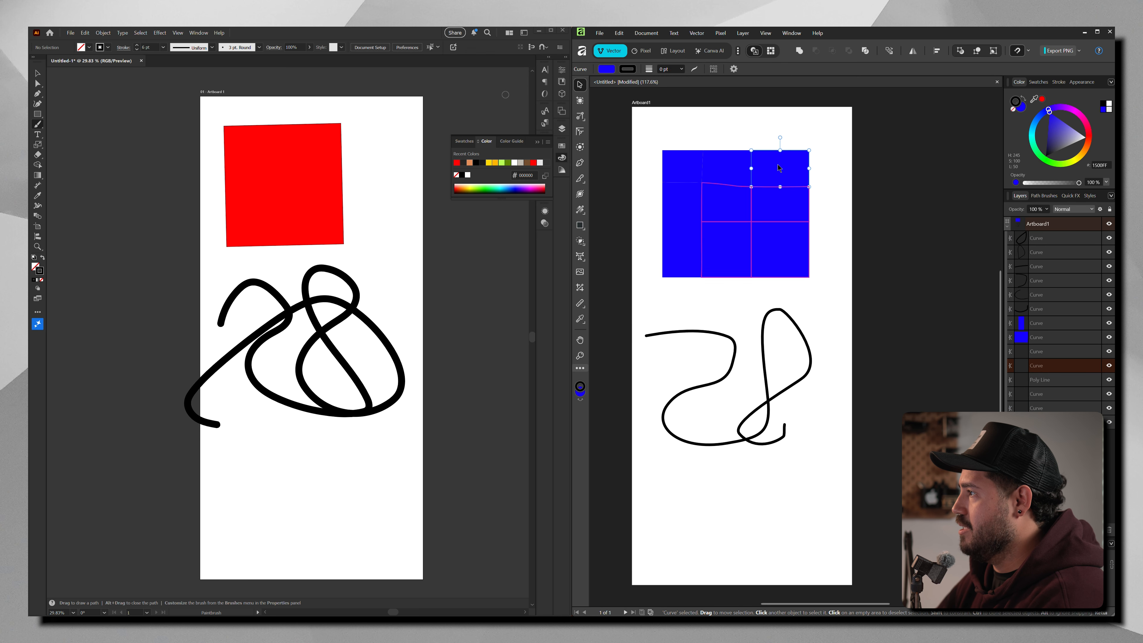
drag(780, 168, 794, 153)
drag(780, 204, 800, 202)
drag(780, 249, 789, 249)
drag(727, 249, 697, 269)
drag(726, 203, 746, 192)
drag(711, 384, 660, 424)
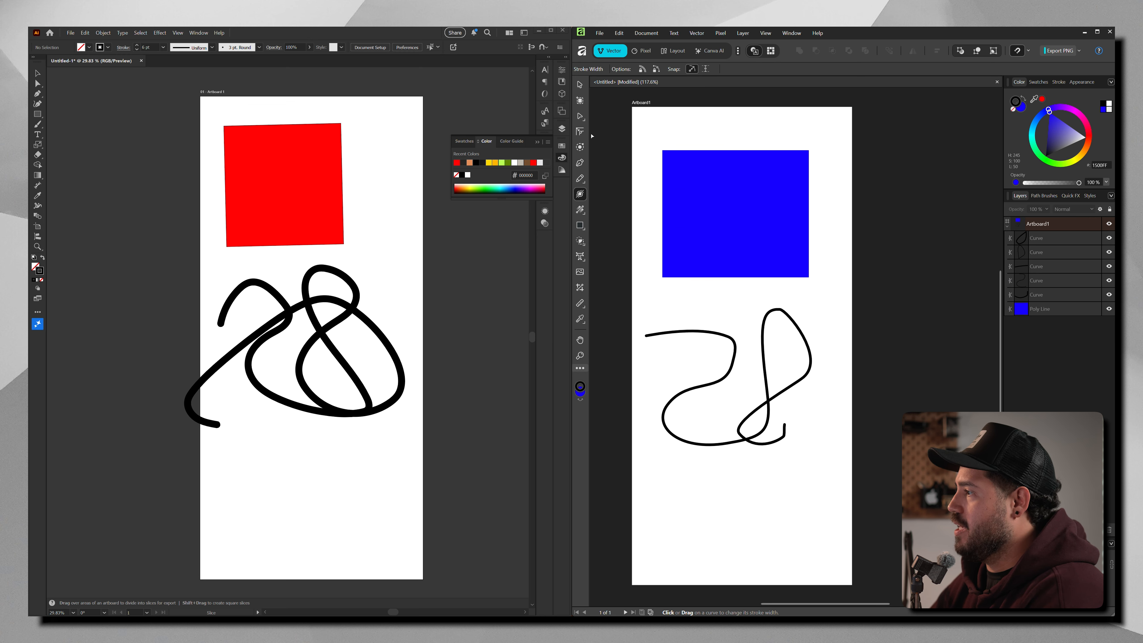
- Draw an open curved path of five nodes below the blue shape with Affinity's Pen Tool
click(580, 163)
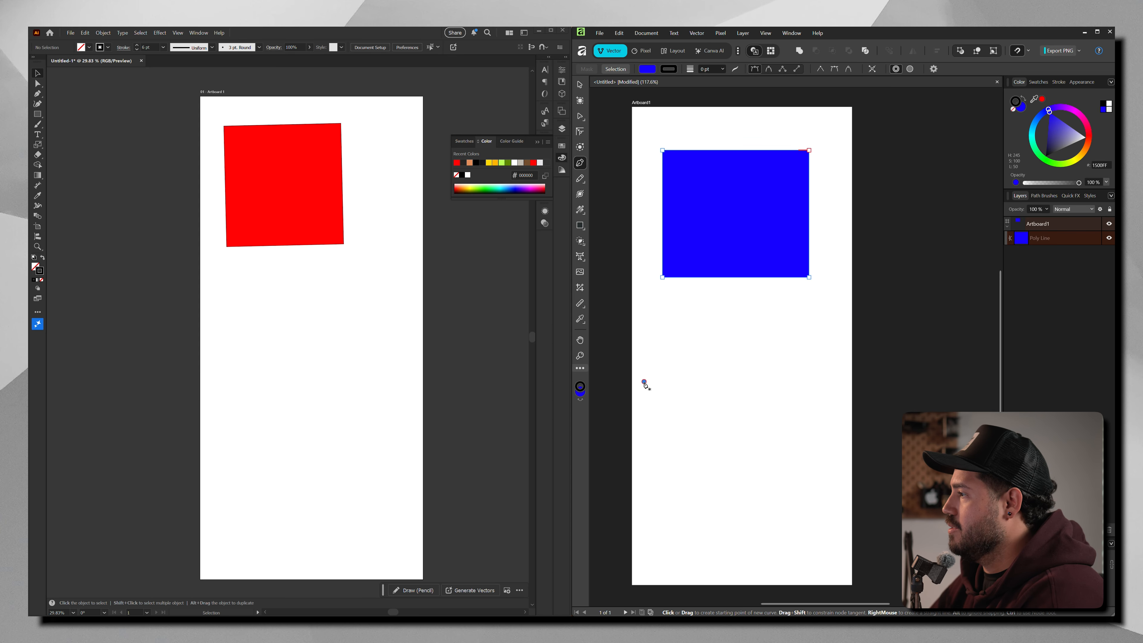
click(644, 381)
click(699, 354)
drag(774, 378, 700, 444)
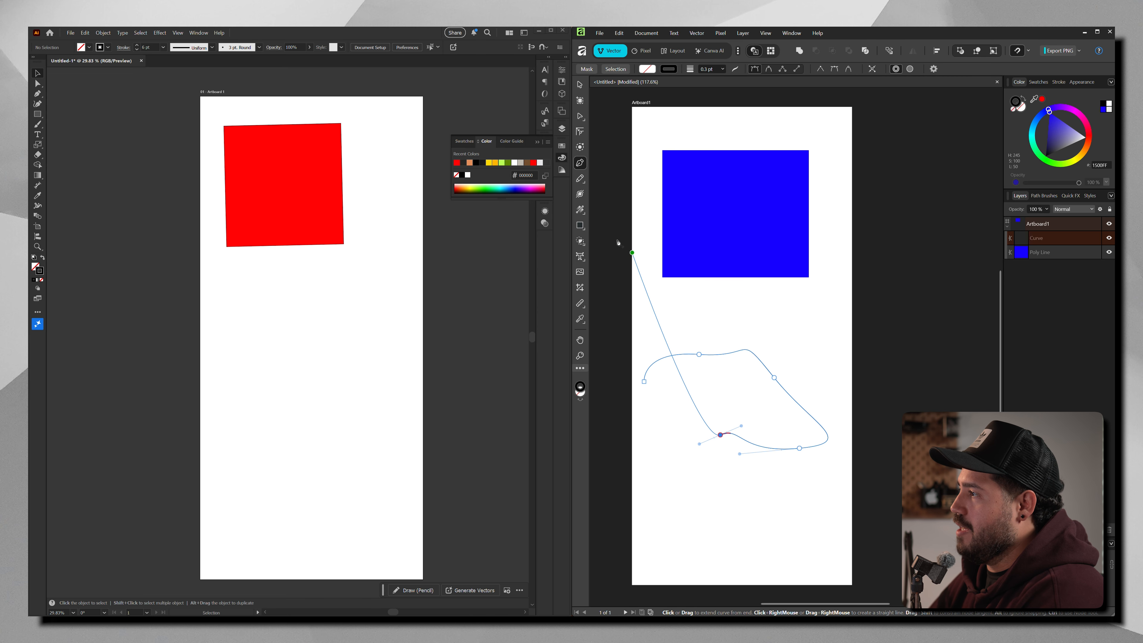
- Widen the curve's stroke near its second node with the Stroke Width Tool and shift the width point along the path
click(581, 195)
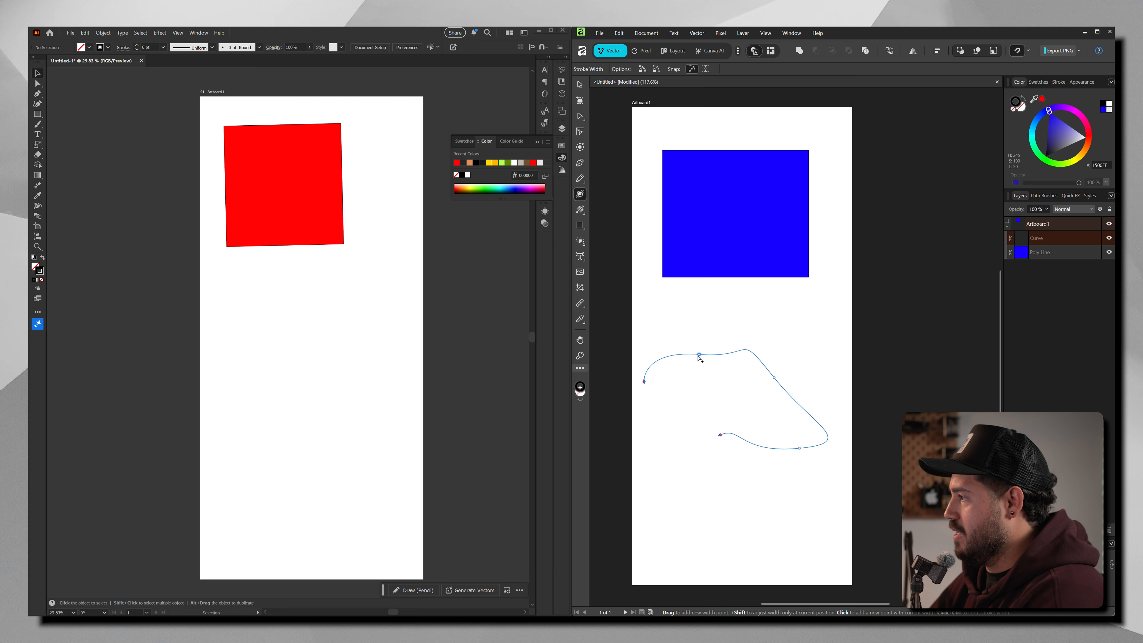
drag(699, 356, 704, 368)
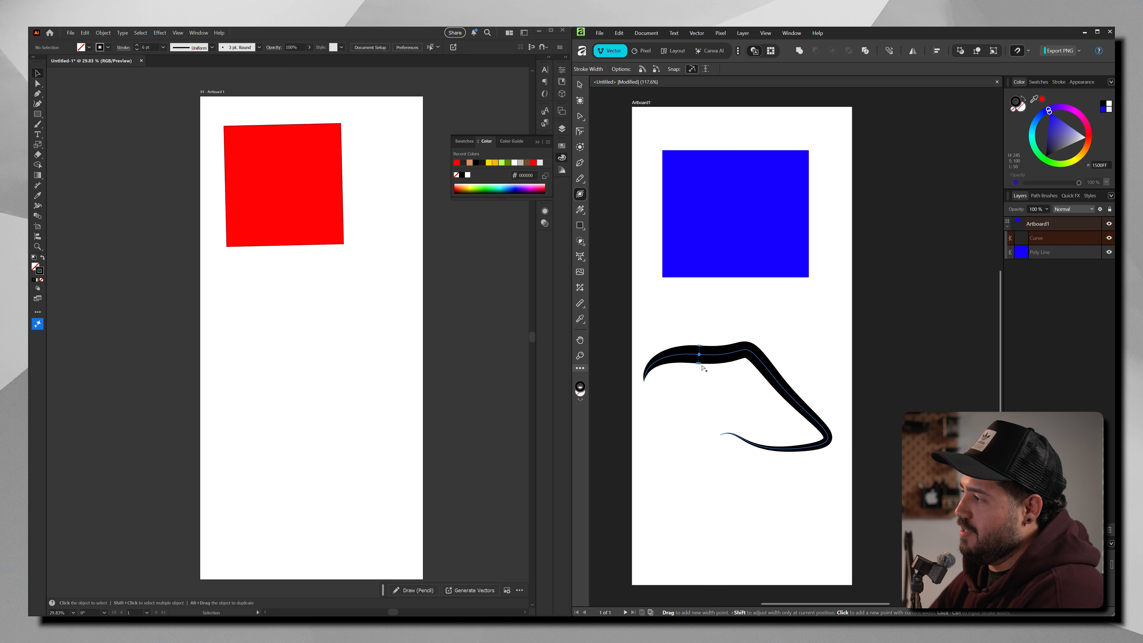
mouse_move(704, 368)
mouse_down()
mouse_move(754, 353)
mouse_move(722, 360)
mouse_move(723, 370)
mouse_up()
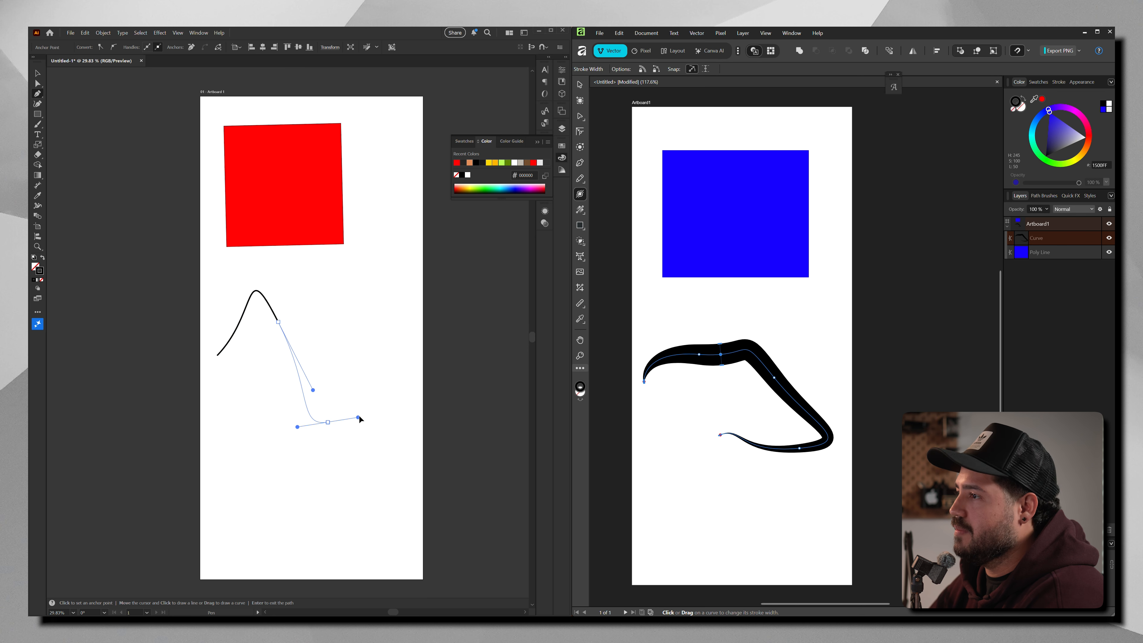
- Finish the curved pen path below Illustrator's red square and widen its stroke near the second anchor with the Width Tool
drag(360, 419, 380, 393)
drag(385, 343, 398, 328)
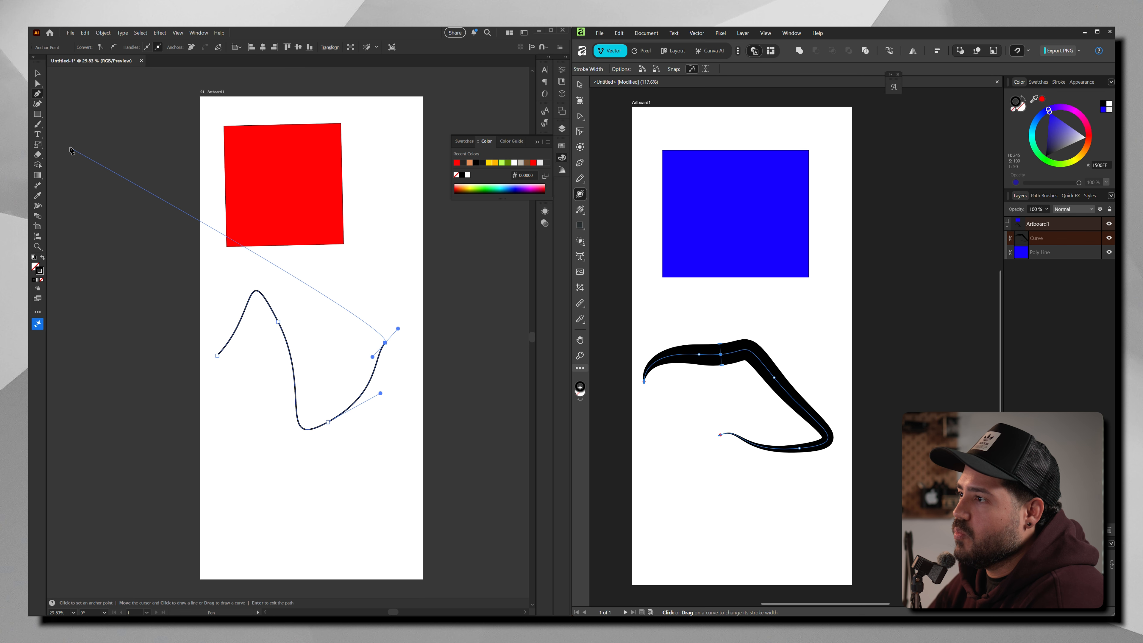
click(39, 206)
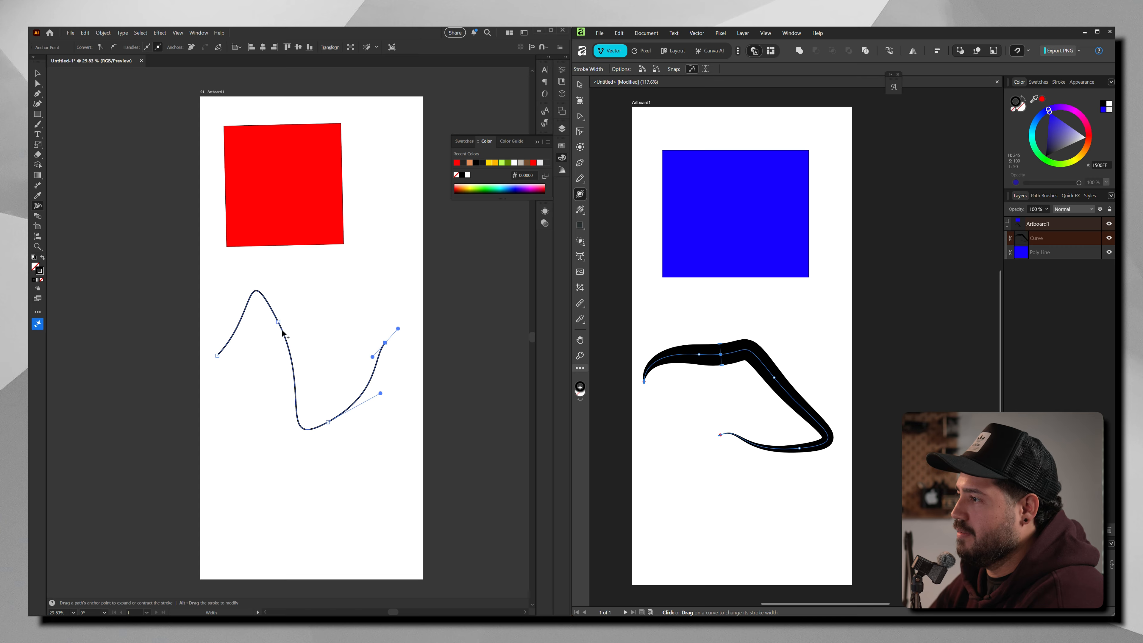
drag(283, 332, 289, 331)
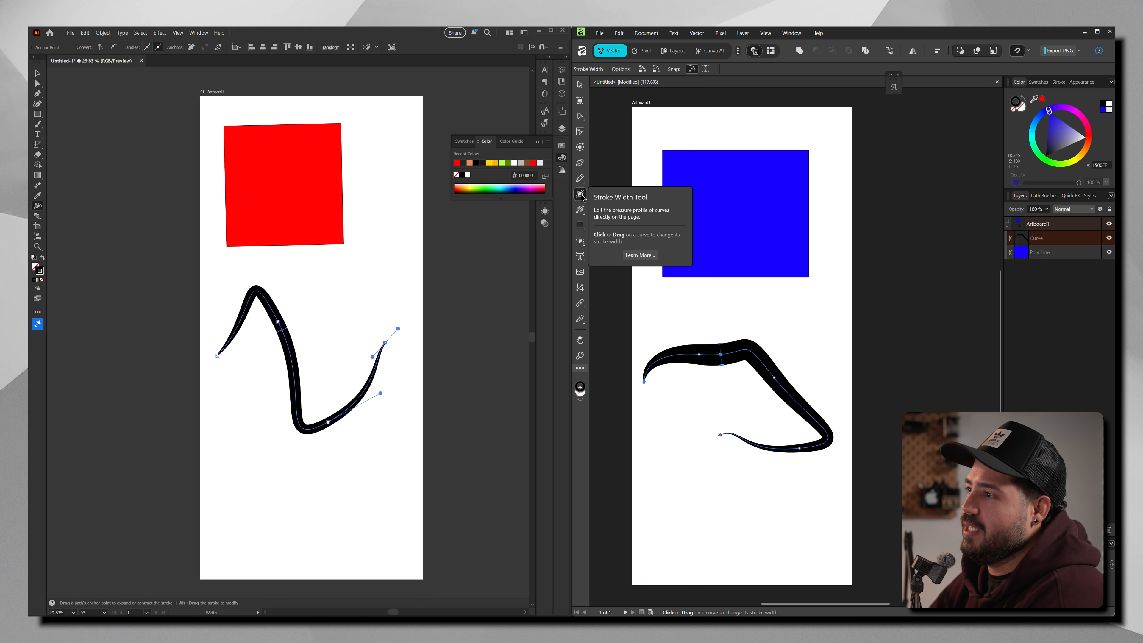
- In Affinity, undo the variable-width curve and apply a diagonal linear gradient from the blue shape's lower left to its upper right
key(ctrl+z)
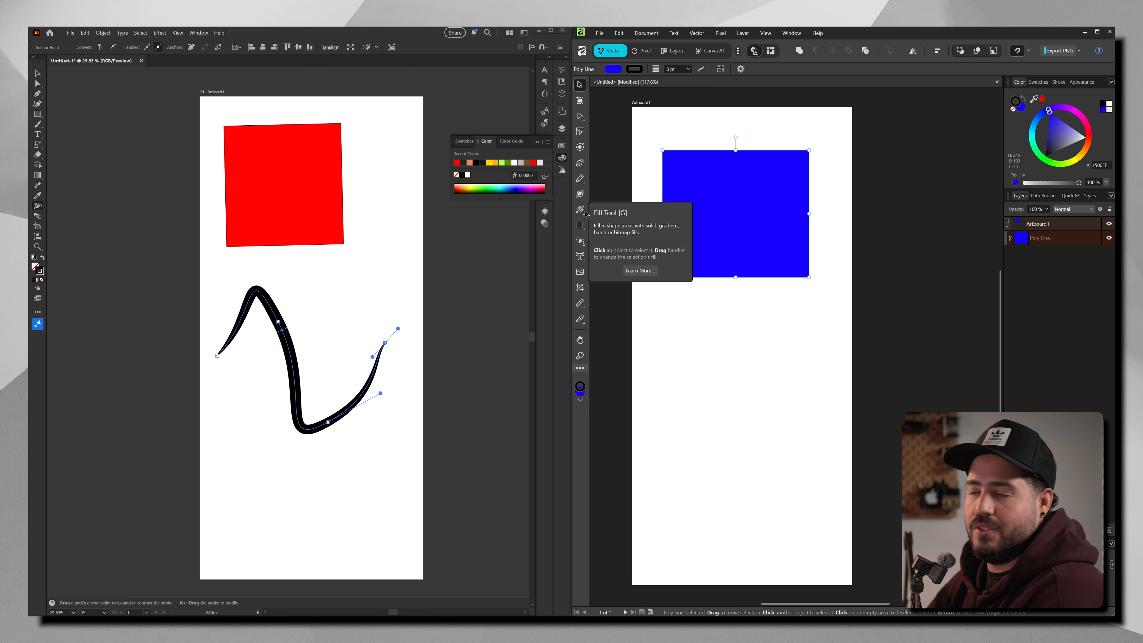
click(585, 212)
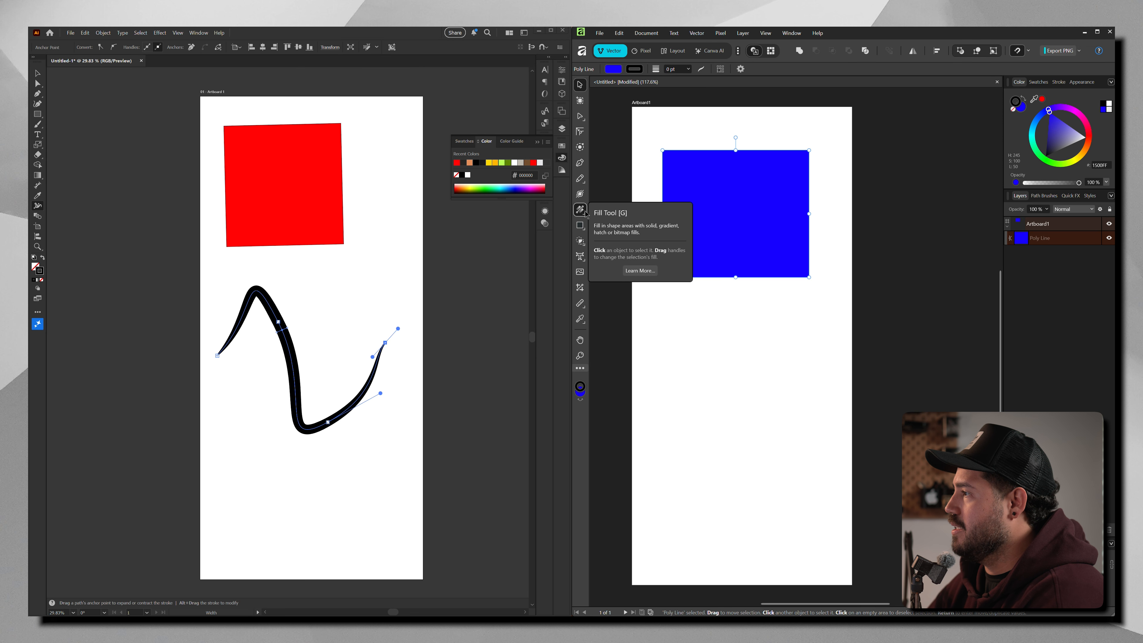
drag(673, 260, 765, 175)
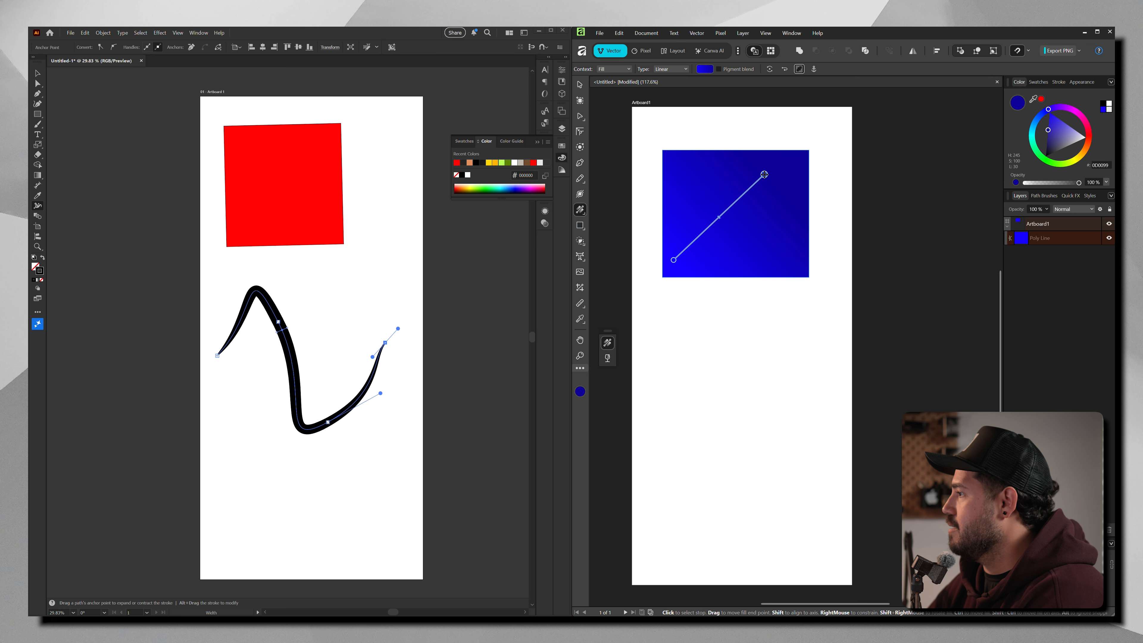
- Set the gradient's start colour to pink FF0081, adjust its end point slightly and shift its midpoint toward the pink end
click(1081, 132)
drag(1090, 134, 1095, 116)
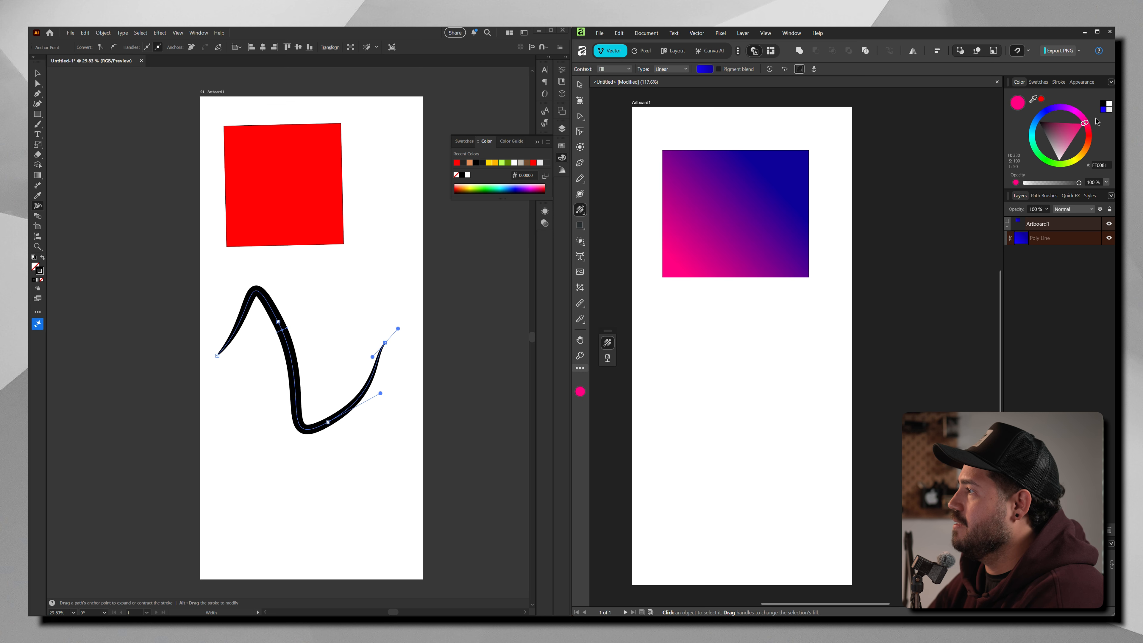
mouse_move(764, 174)
mouse_down()
mouse_move(806, 159)
mouse_move(735, 211)
mouse_move(804, 158)
mouse_move(758, 187)
mouse_move(766, 163)
mouse_move(766, 178)
mouse_up()
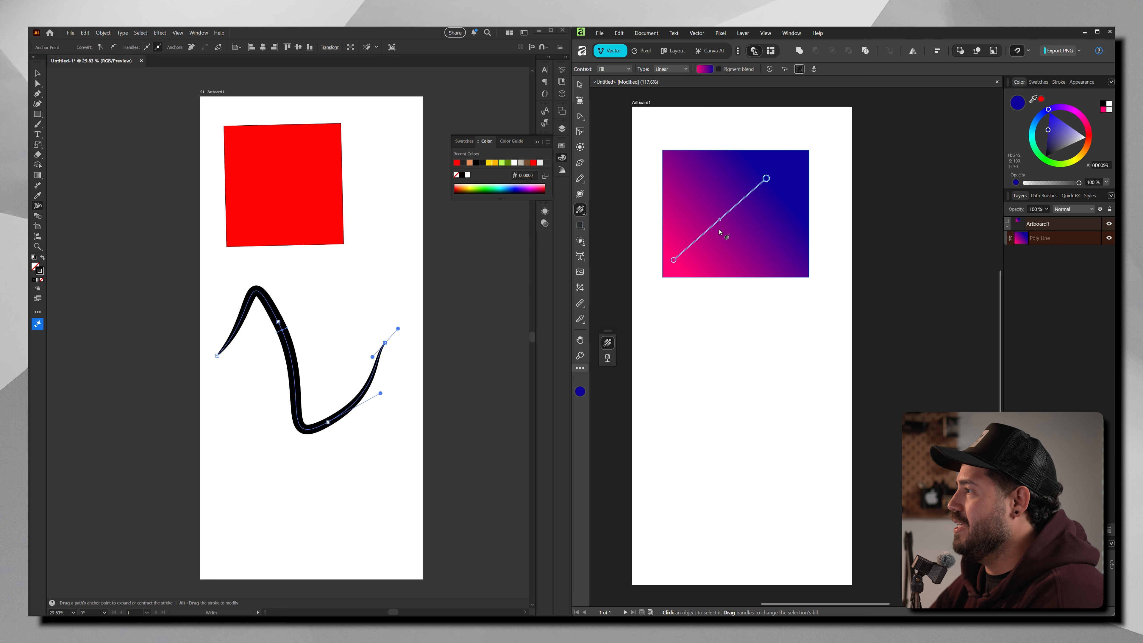
drag(719, 219, 698, 239)
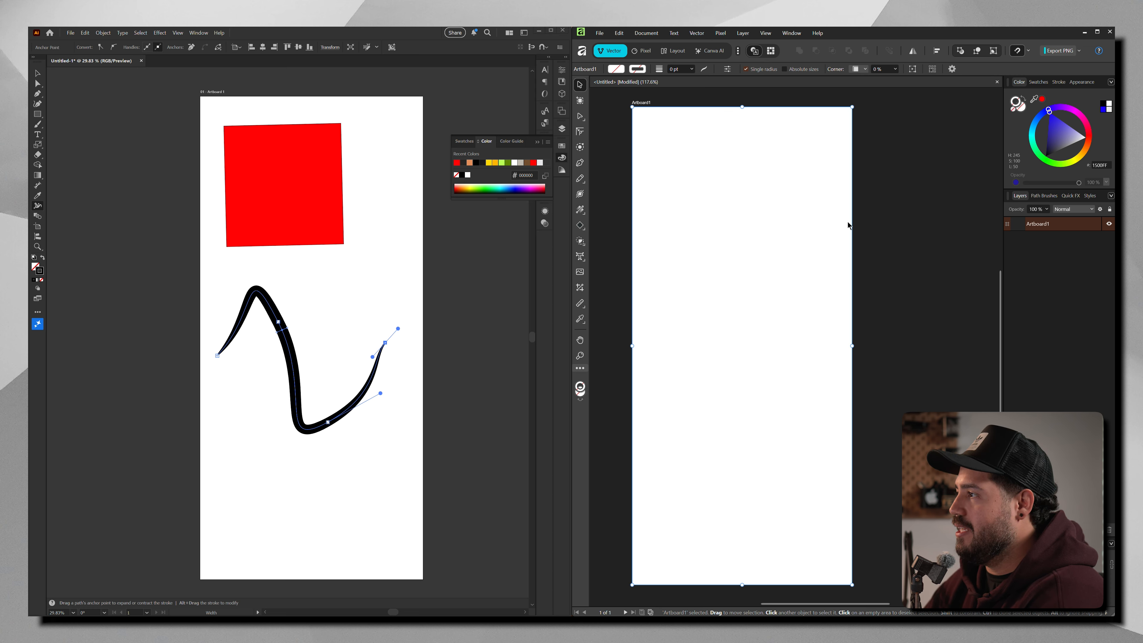
- Compare the shape tools available in Affinity with those in Illustrator's Rectangle Tool group
click(584, 230)
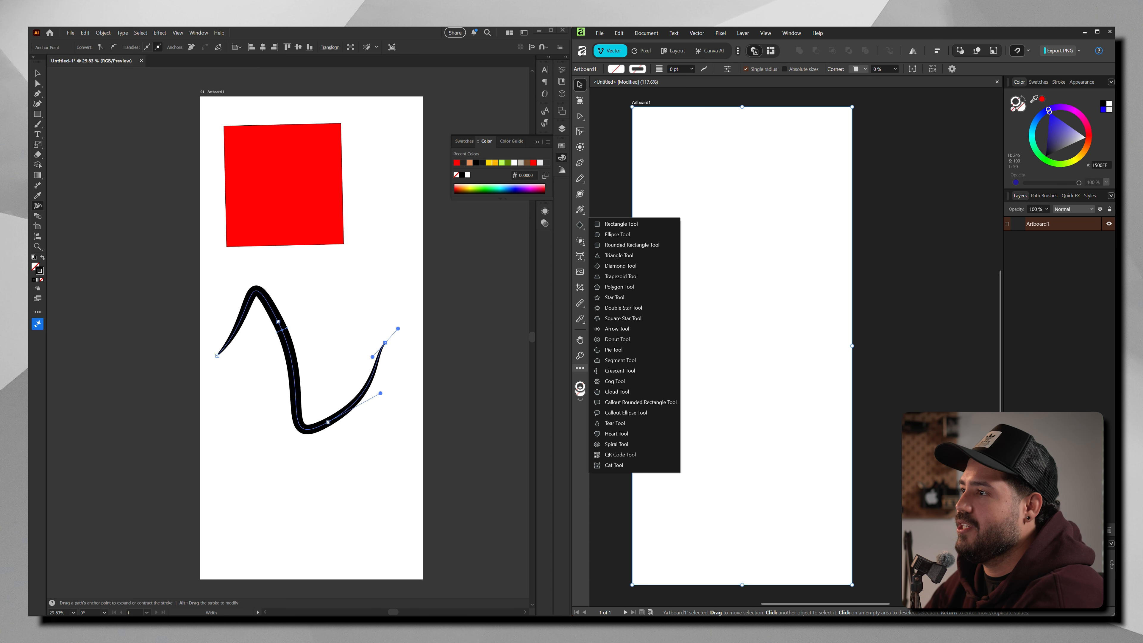
click(39, 114)
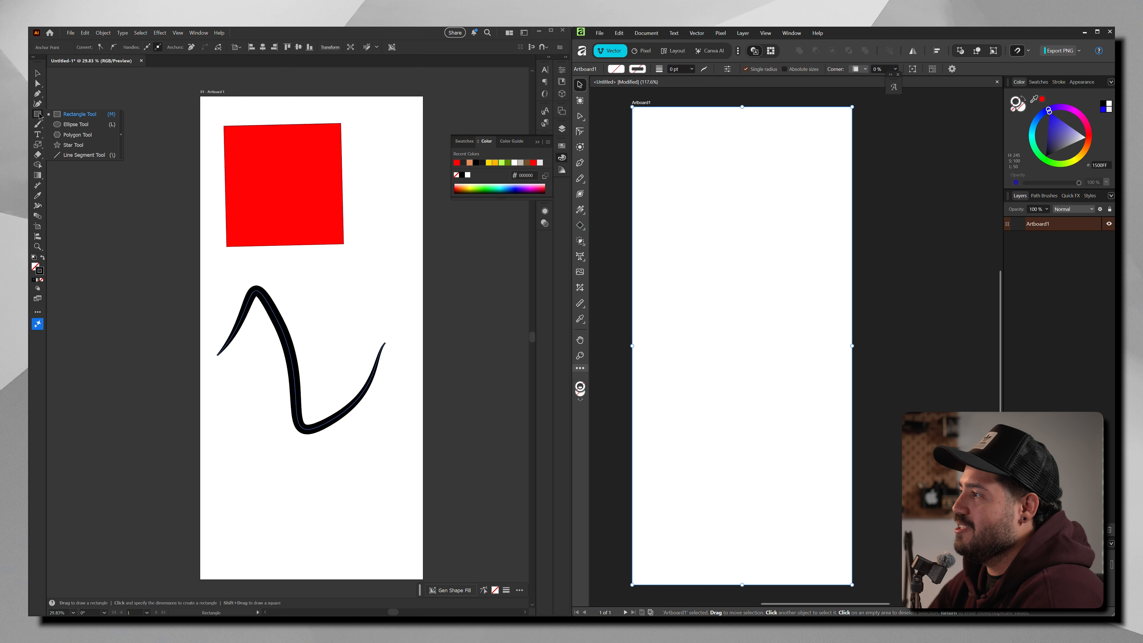
- With Affinity's Cloud Tool, draw a large cloud shape in the artboard's upper half and shift it slightly up and left
click(580, 229)
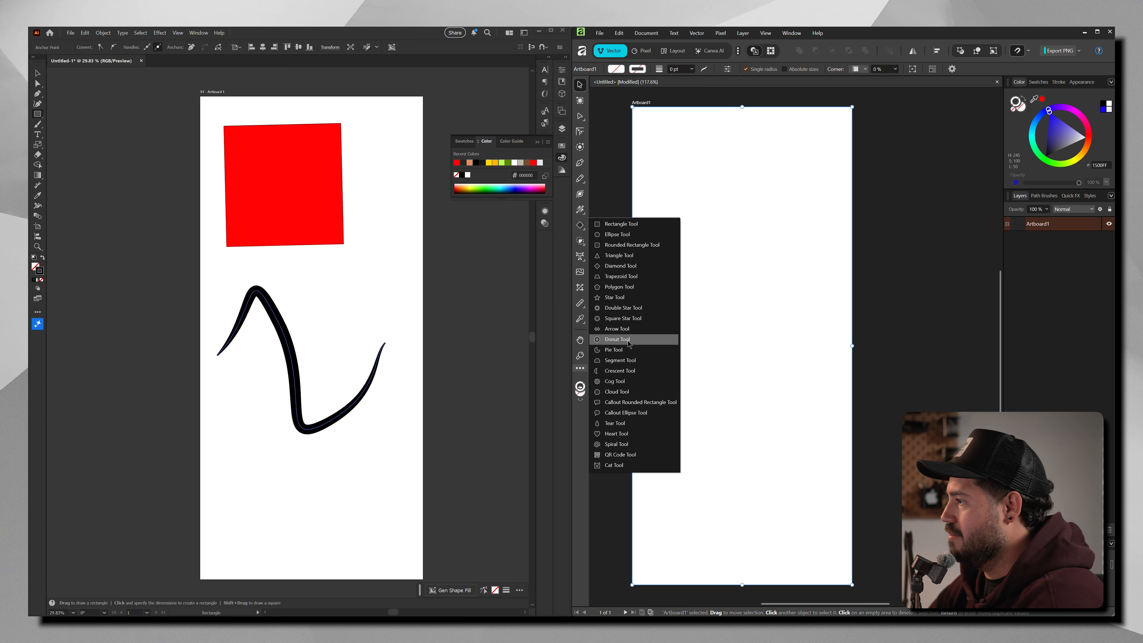
click(616, 391)
drag(684, 216, 840, 376)
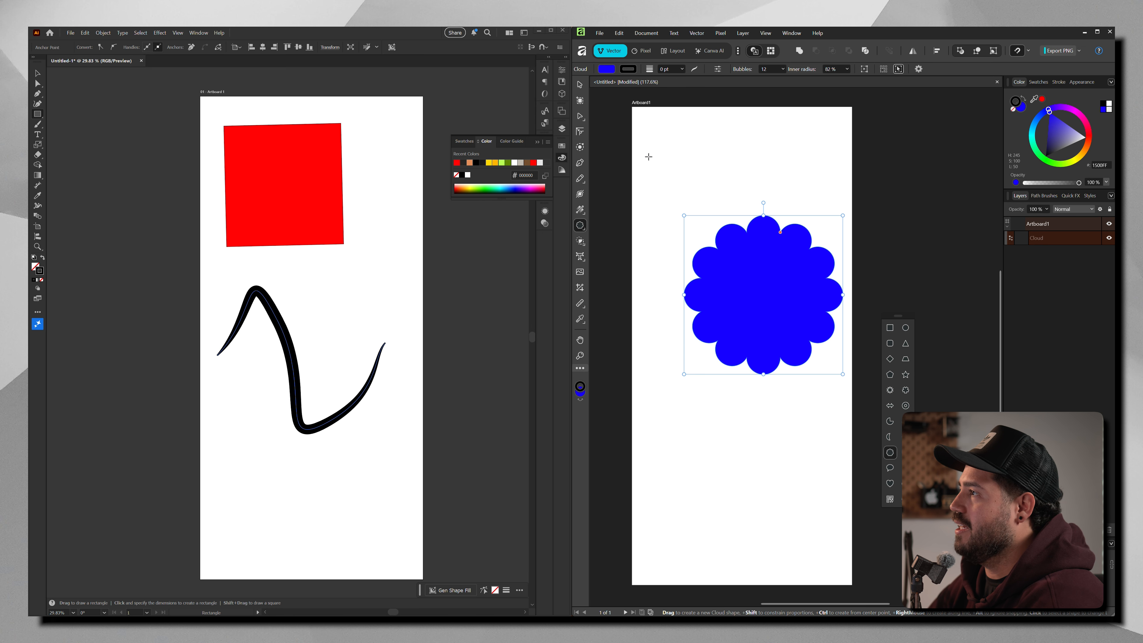
key(v)
drag(793, 322, 766, 284)
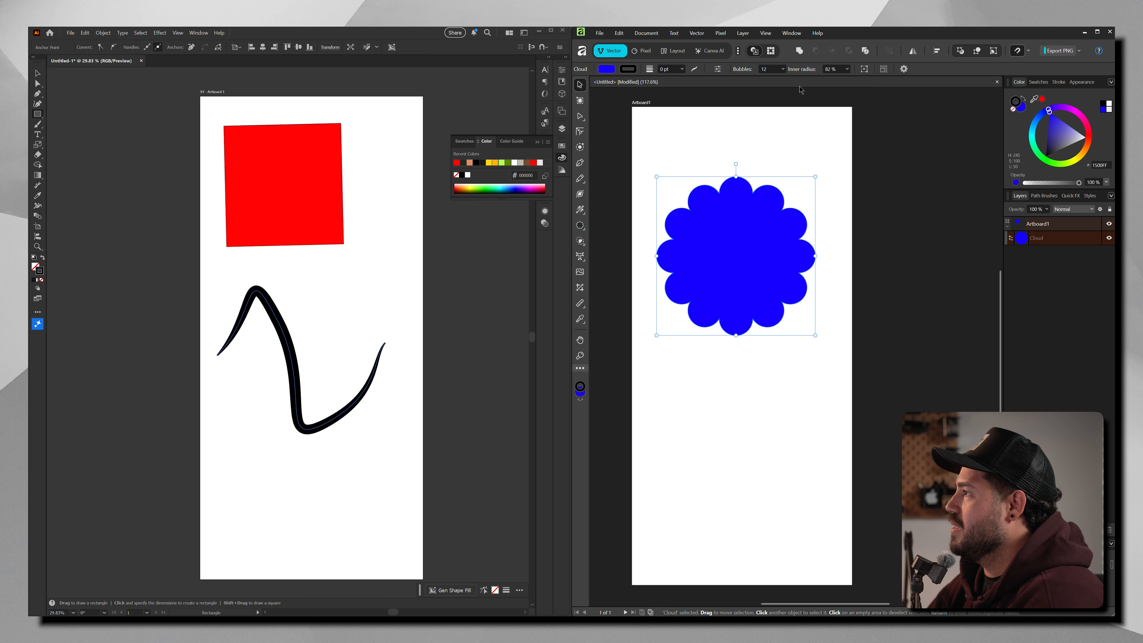
- Try the cloud with 21 bubbles, reduce its inner radius to 45 %, and settle on 8 bubbles for a flower shape
click(783, 69)
drag(786, 79, 813, 79)
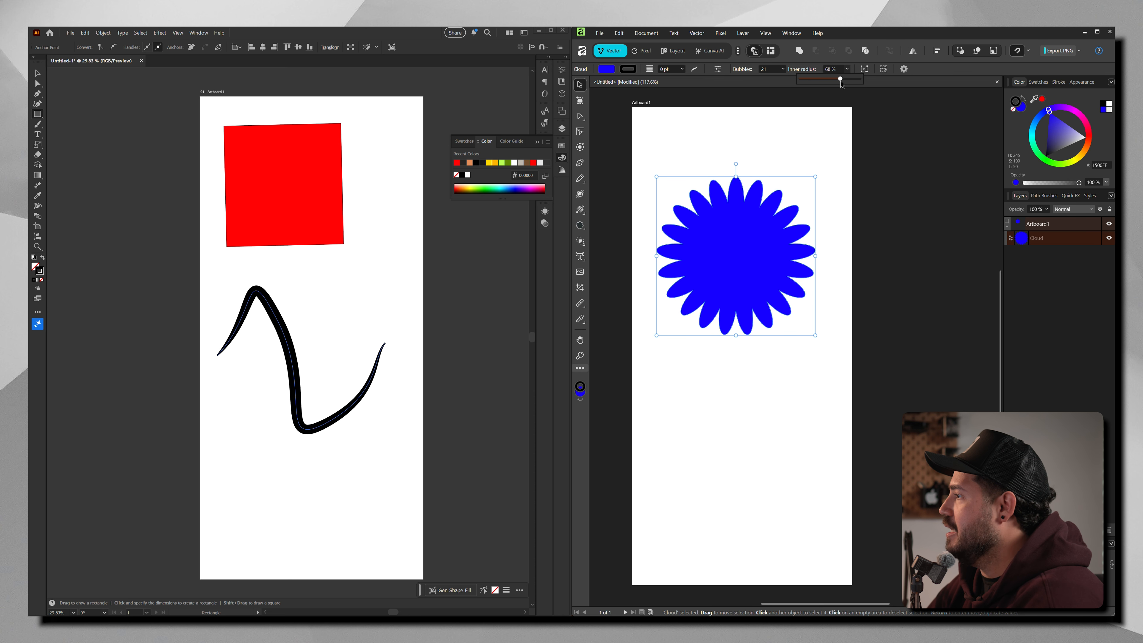
drag(839, 78, 824, 84)
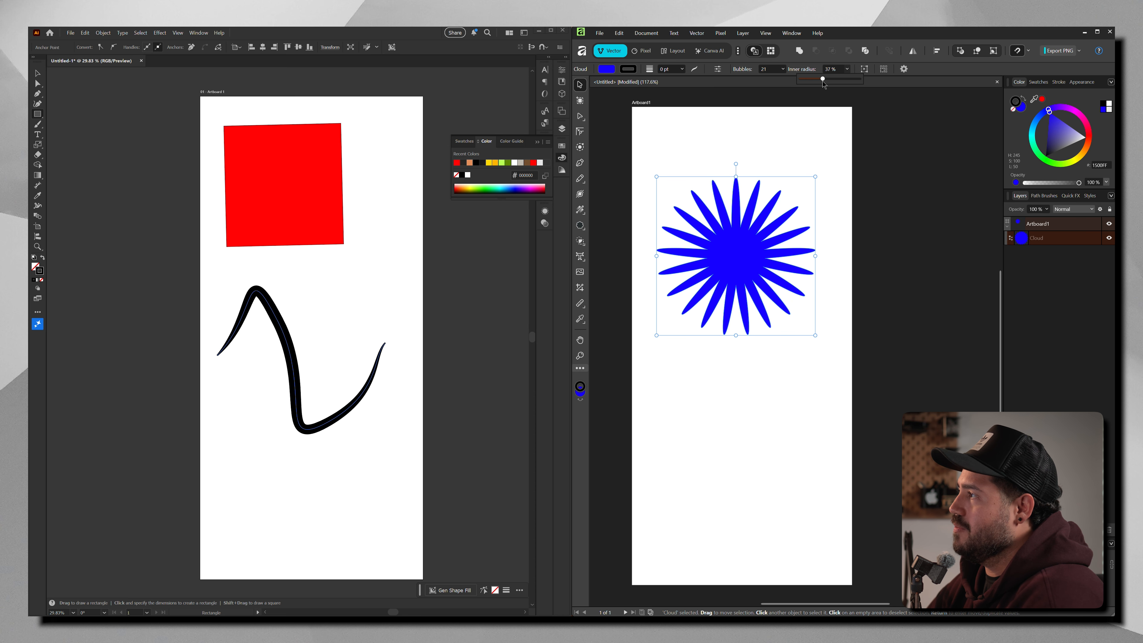
drag(823, 84, 828, 82)
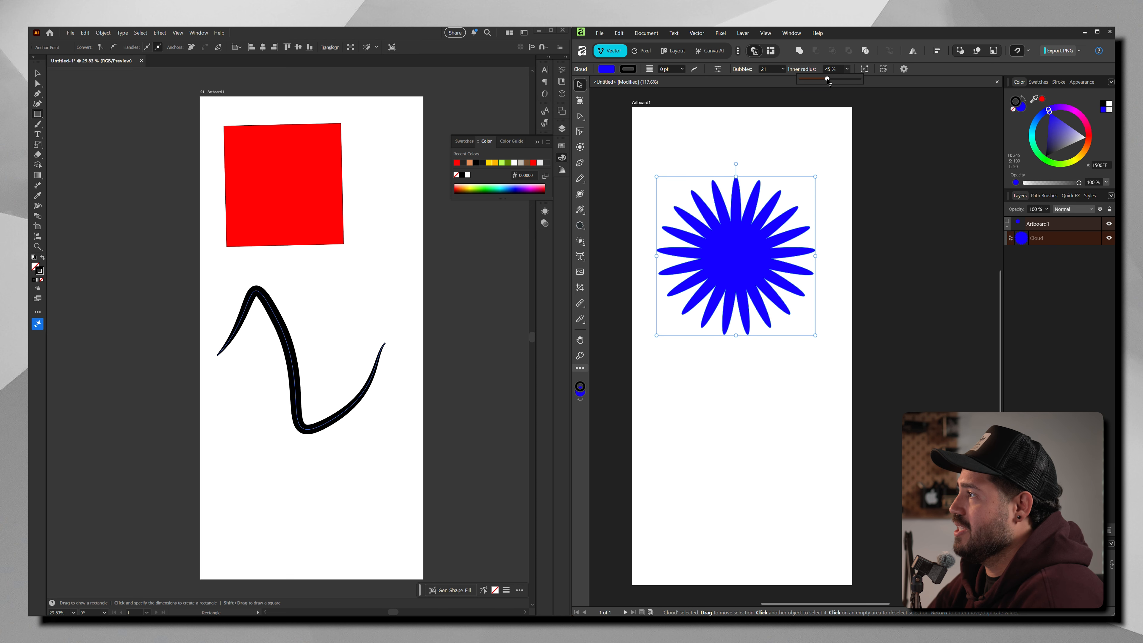
click(783, 69)
mouse_move(784, 84)
mouse_down()
mouse_move(803, 81)
mouse_move(768, 82)
mouse_up()
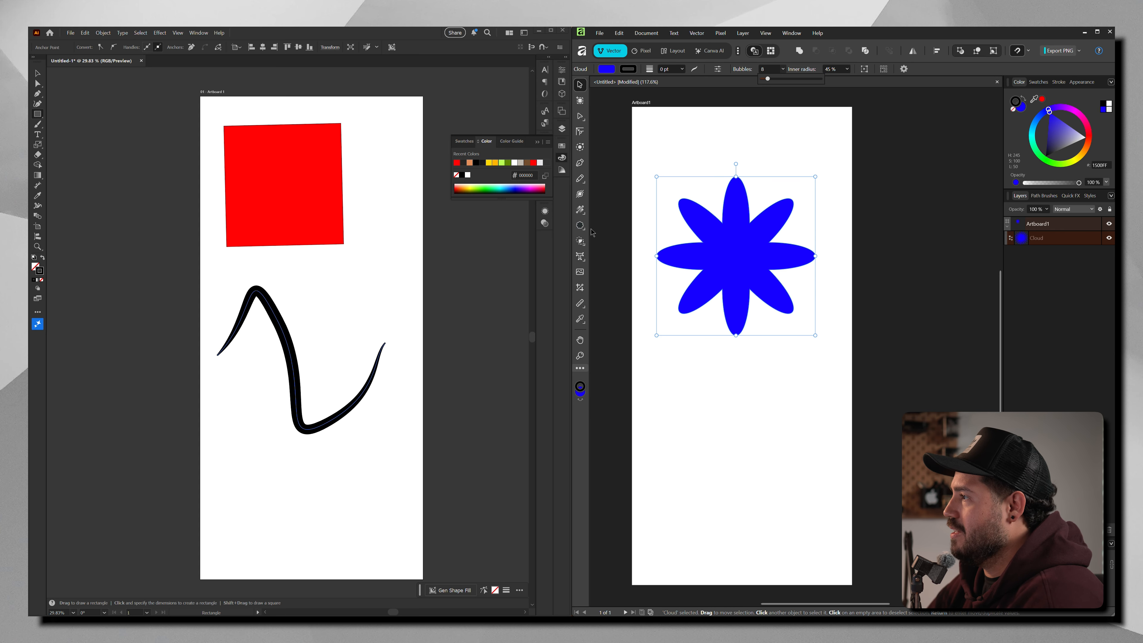
- Draw a cat shape below the flower with the Cat Tool and move it slightly up and left
click(581, 230)
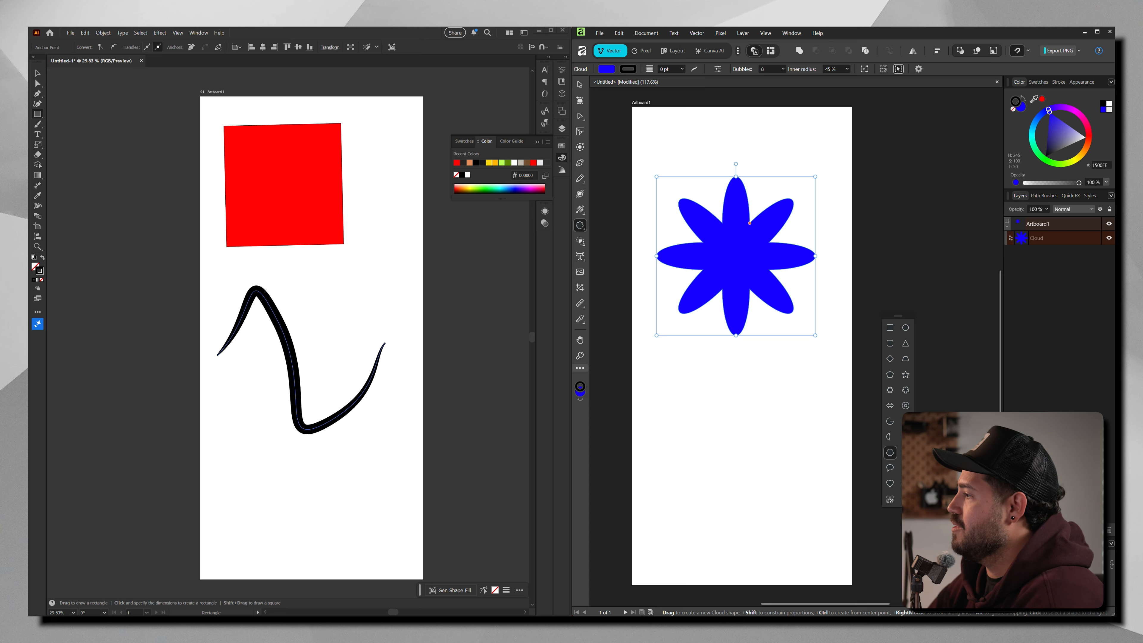
click(905, 499)
click(702, 406)
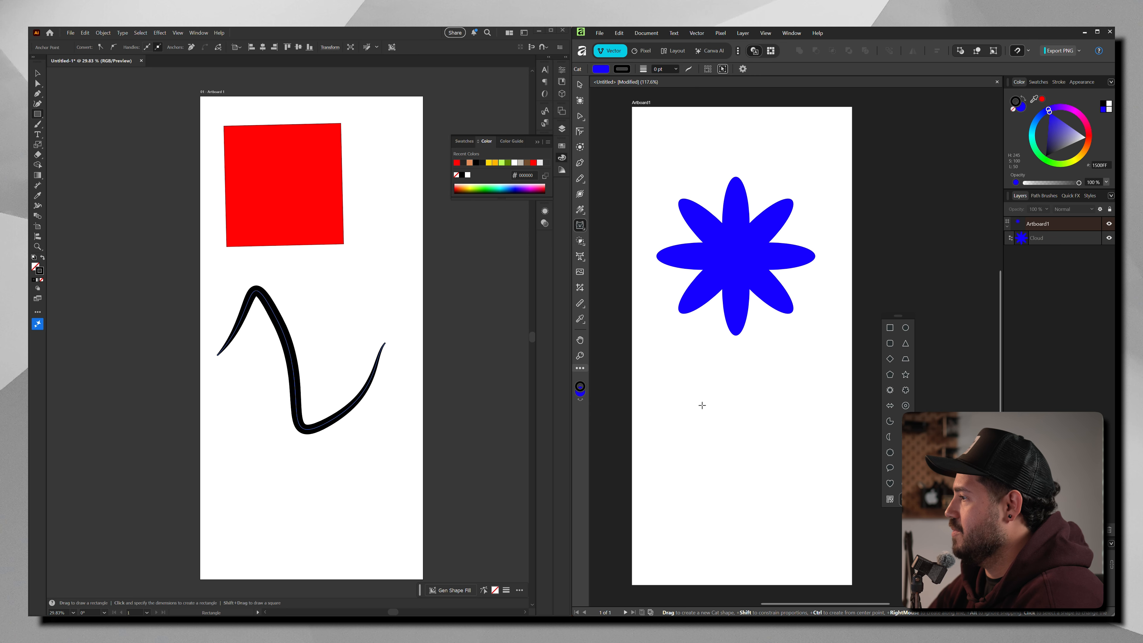
drag(686, 373, 844, 504)
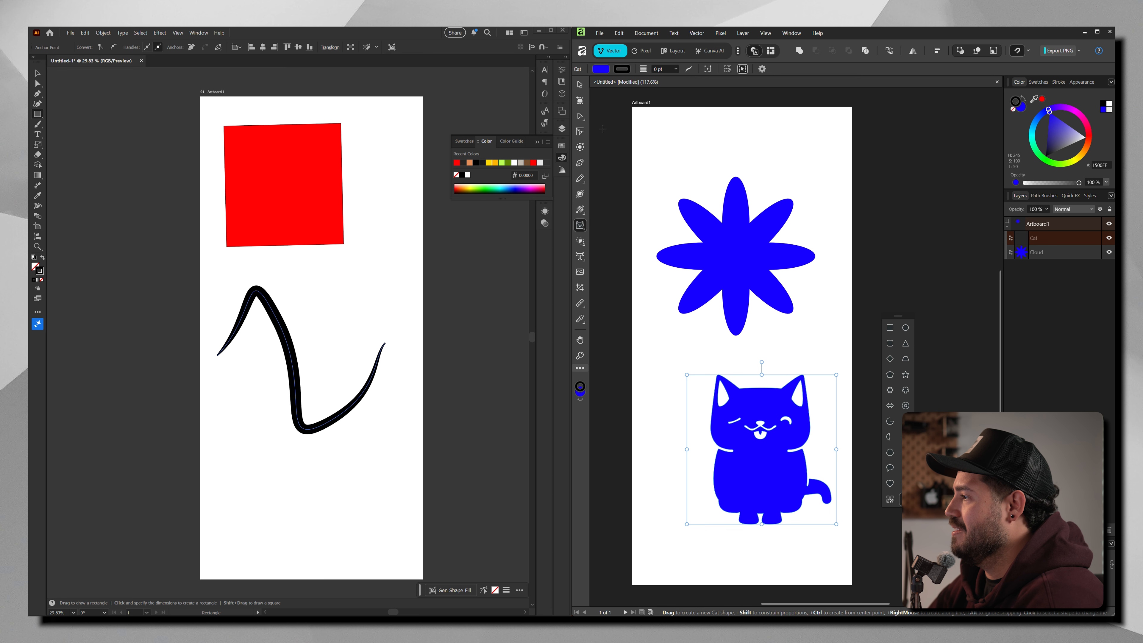
click(581, 86)
drag(764, 445, 741, 416)
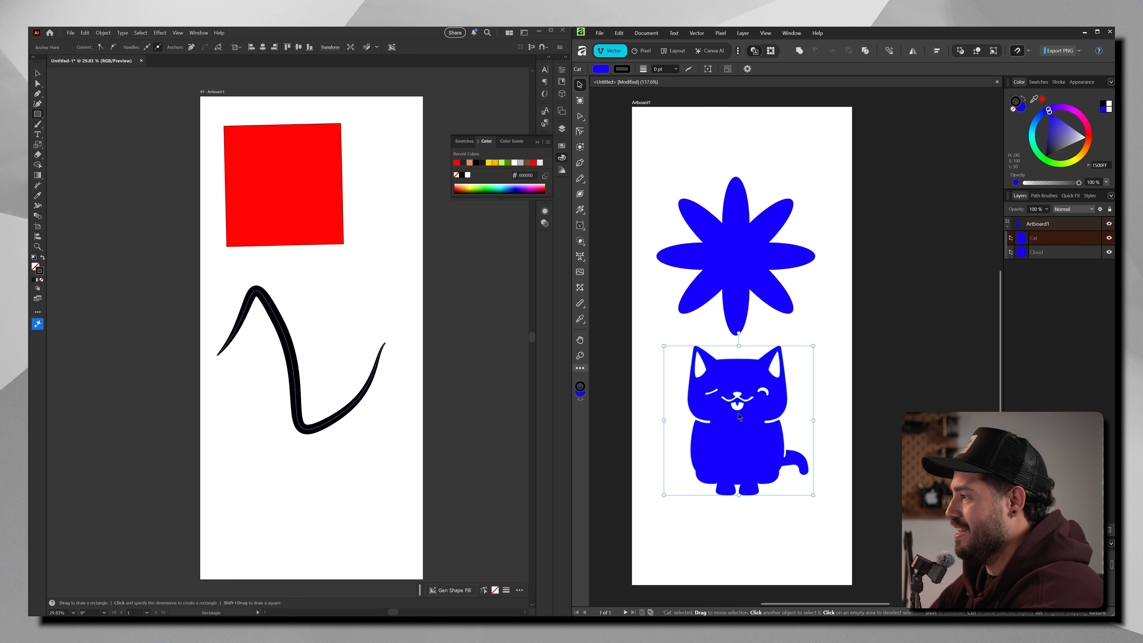
- Delete the blue flower shape and move the cat up into the artboard's upper part
click(760, 264)
key(Delete)
drag(753, 465, 737, 281)
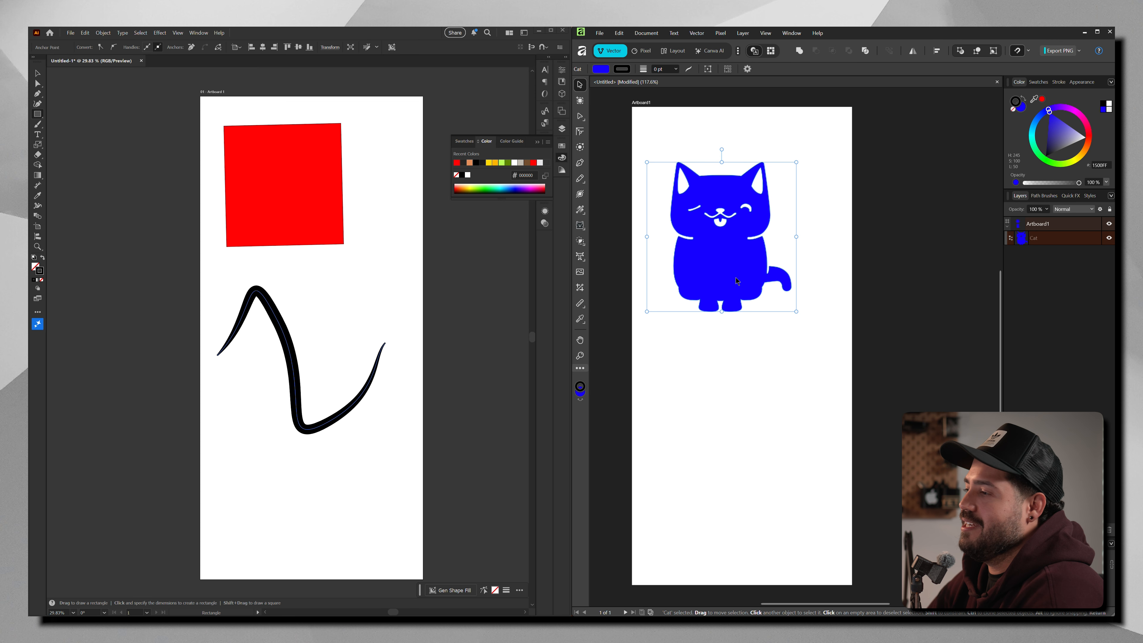